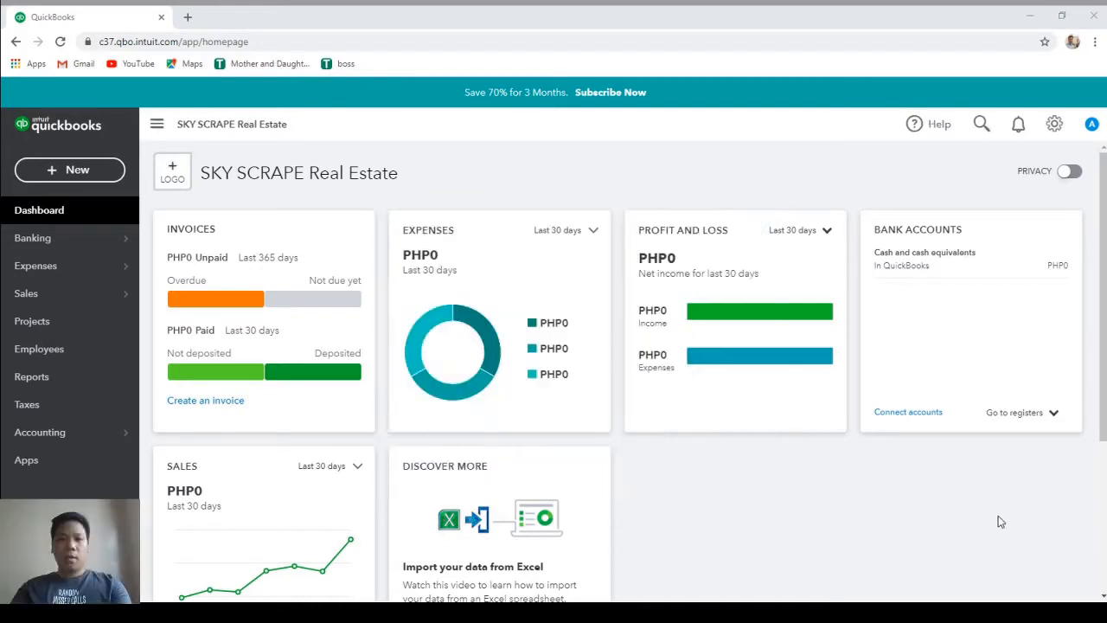
# - In the company's expense settings, turn on tracking expenses and items by customer and making expenses and items billable
pyautogui.click(558, 564)
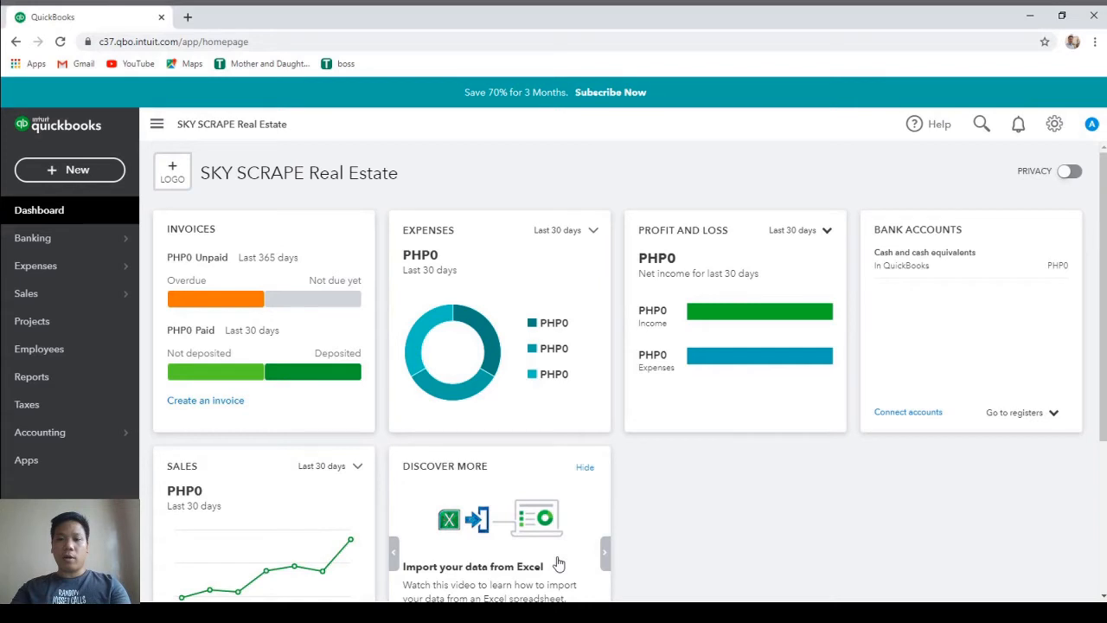
pyautogui.click(1054, 124)
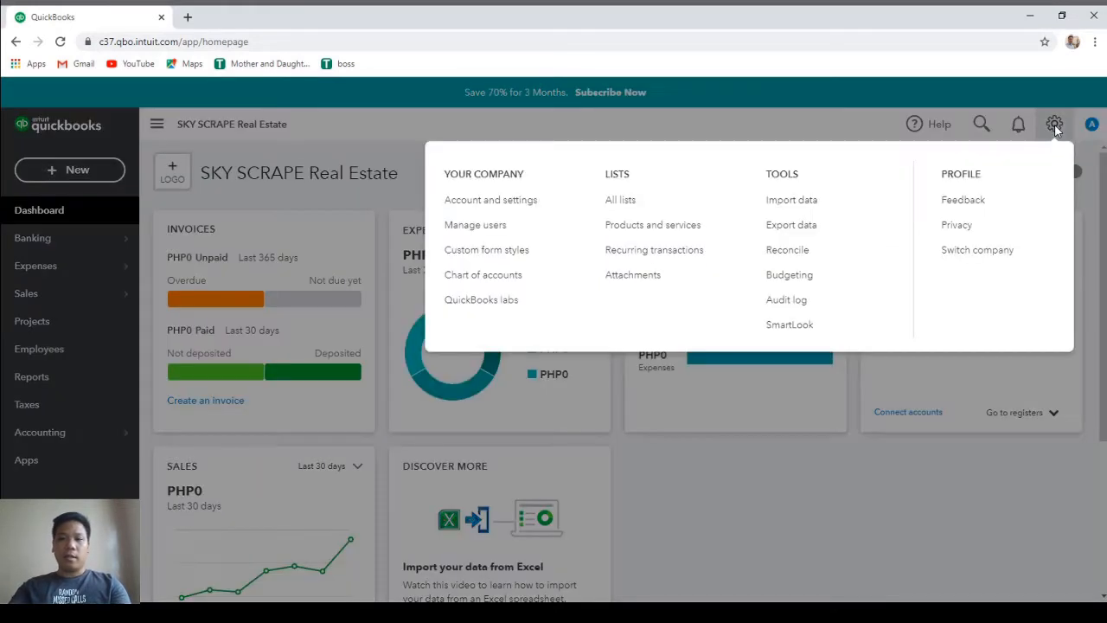
pyautogui.click(502, 208)
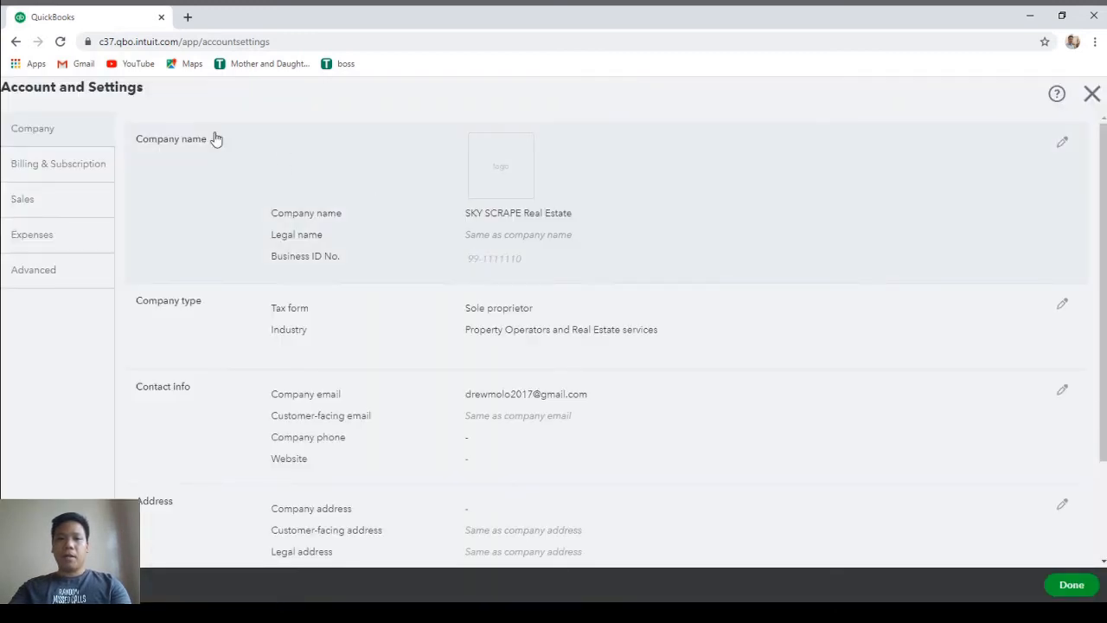
pyautogui.click(54, 241)
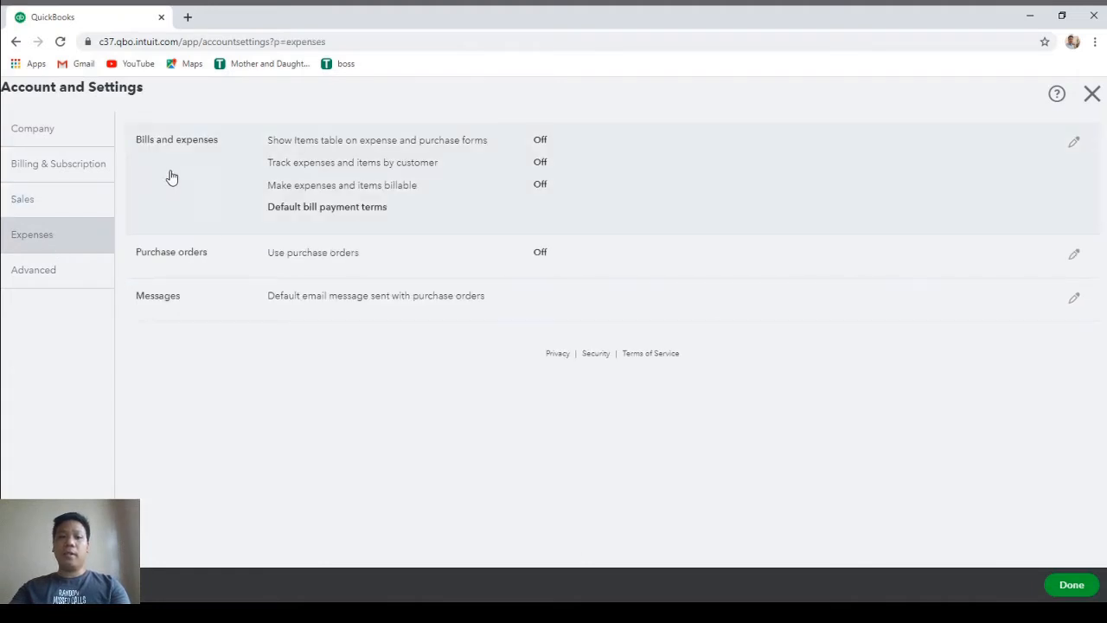
pyautogui.click(656, 176)
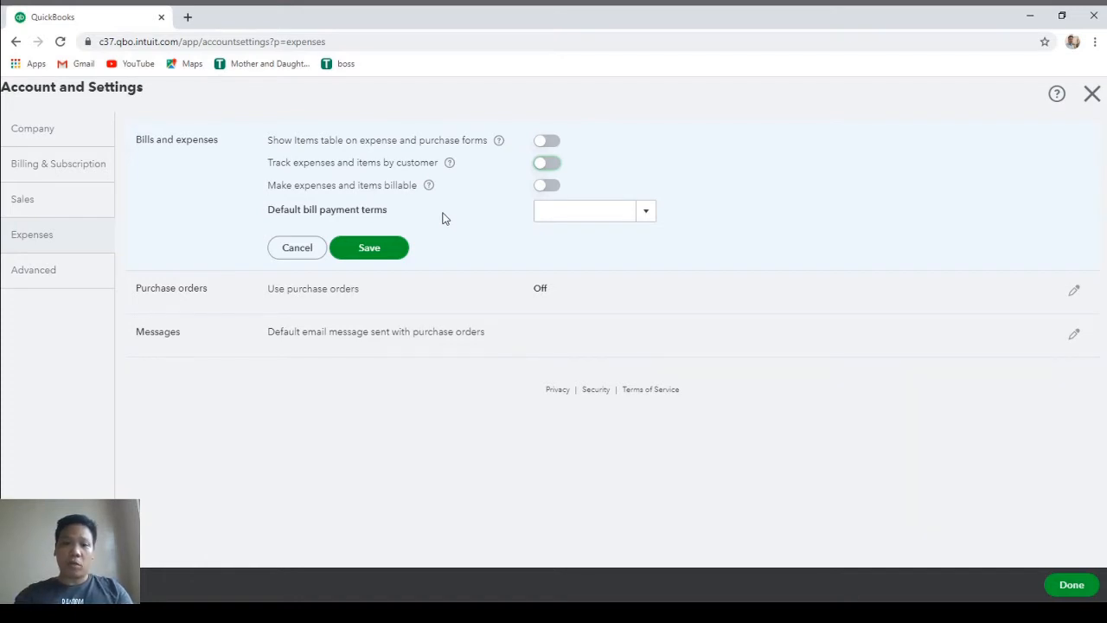
pyautogui.click(547, 165)
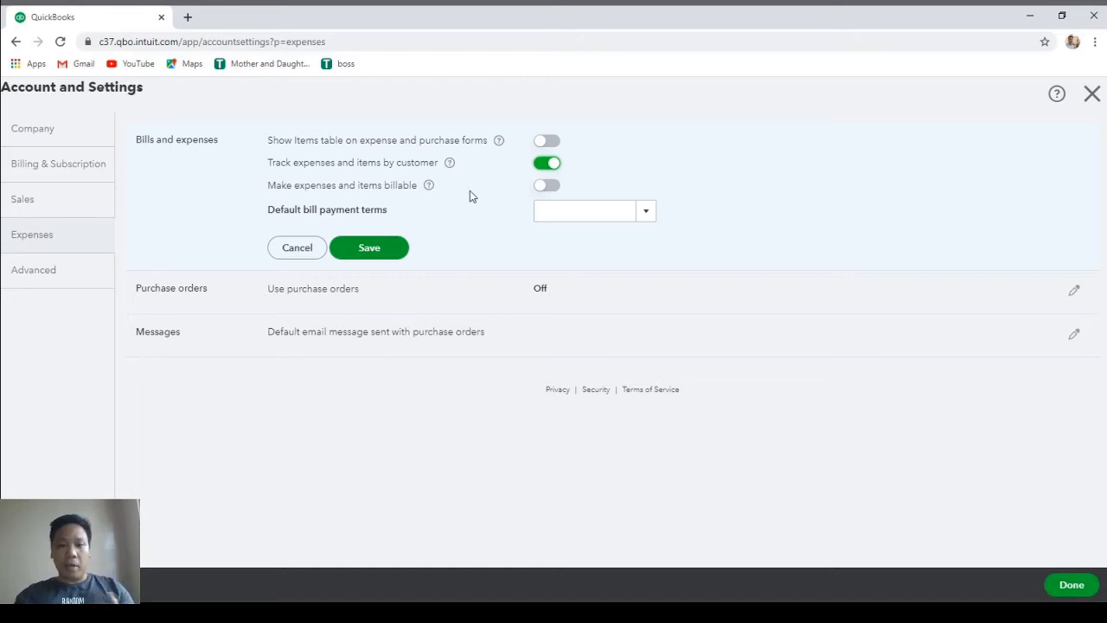
pyautogui.click(541, 188)
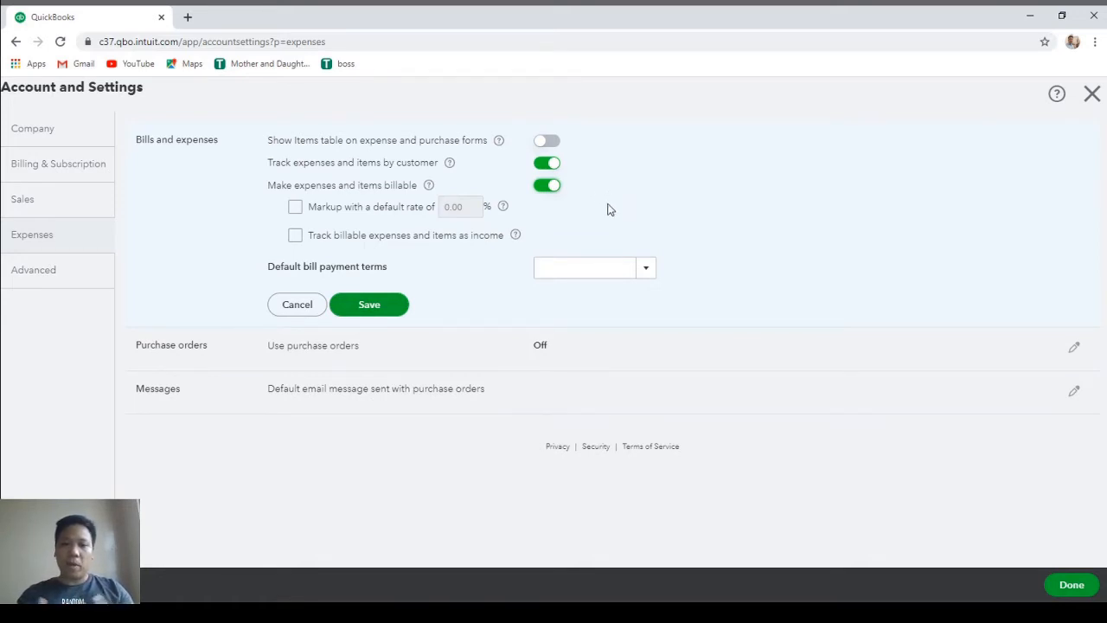
# - Enable a default markup rate of 5% for billable expenses and items
pyautogui.click(296, 211)
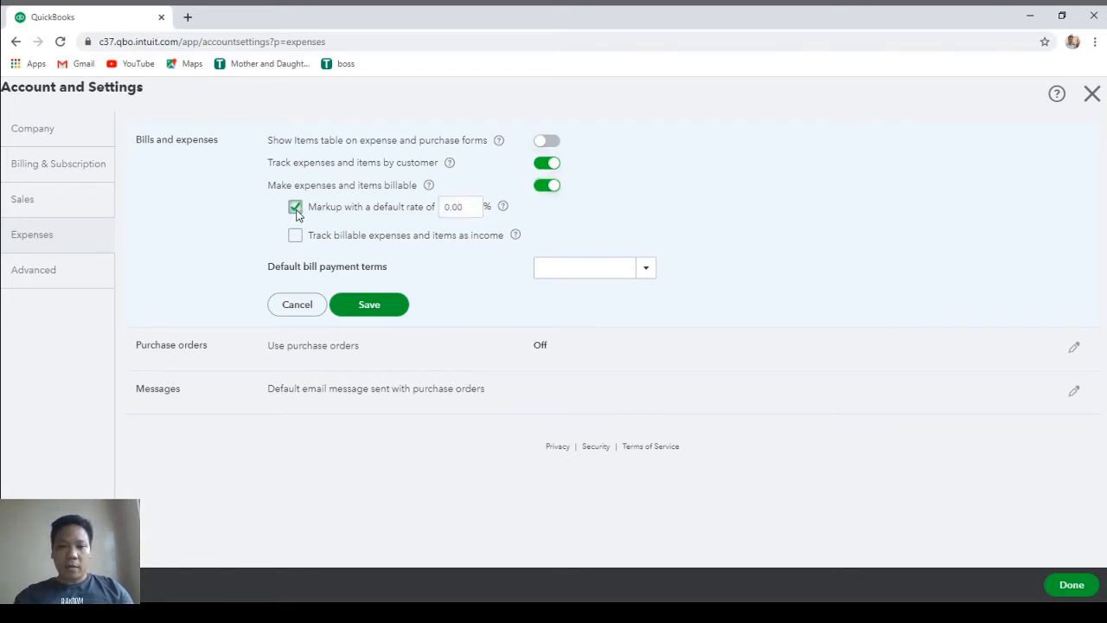
pyautogui.click(464, 211)
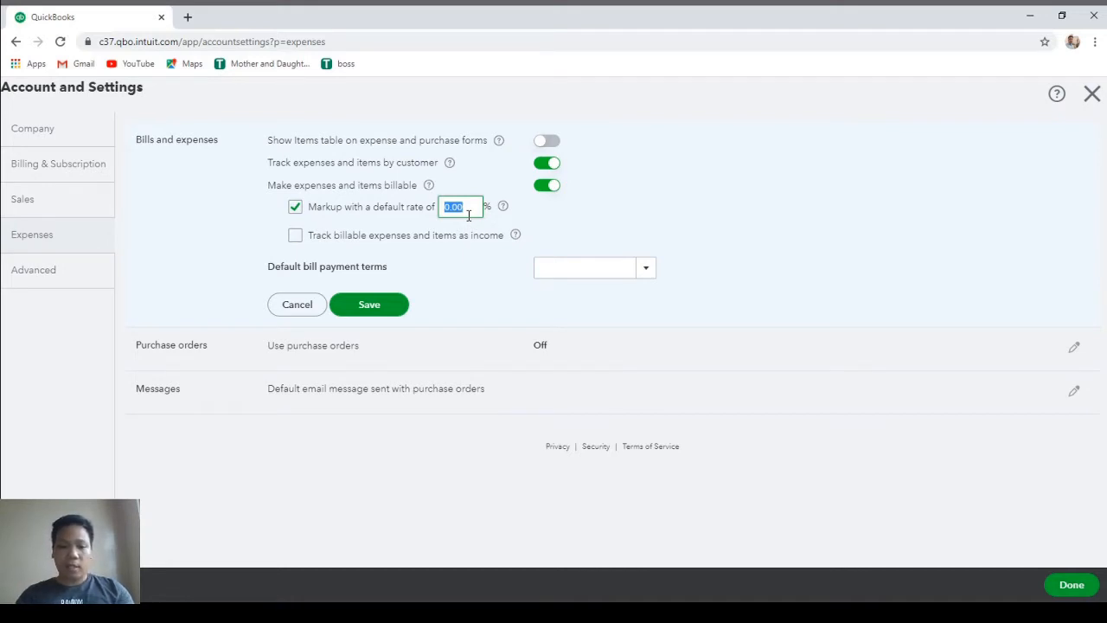
pyautogui.write('5')
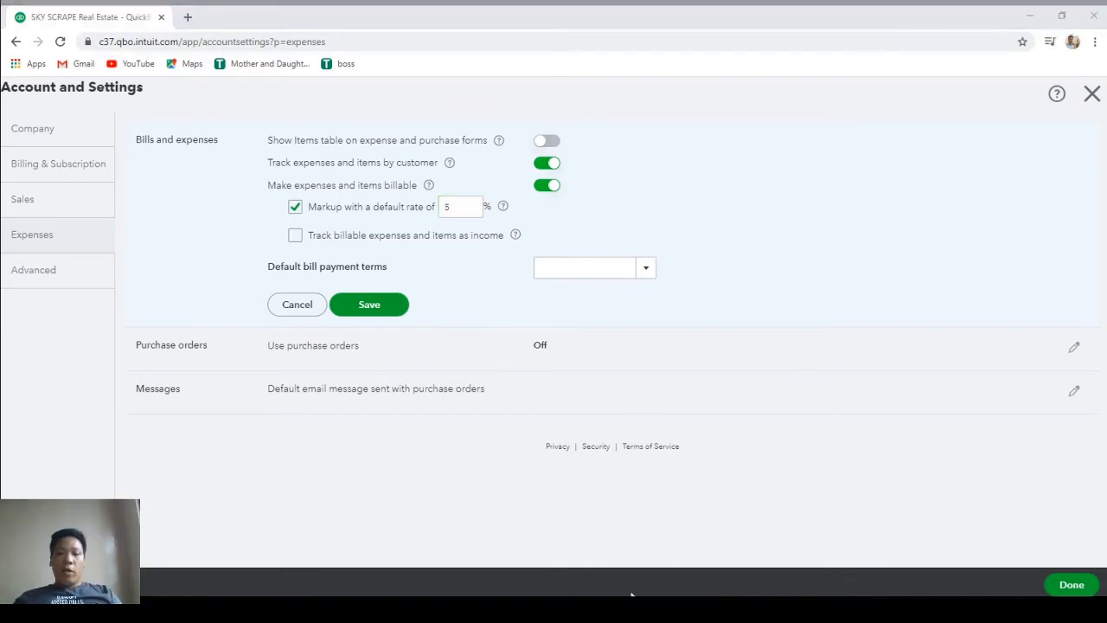
pyautogui.click(524, 522)
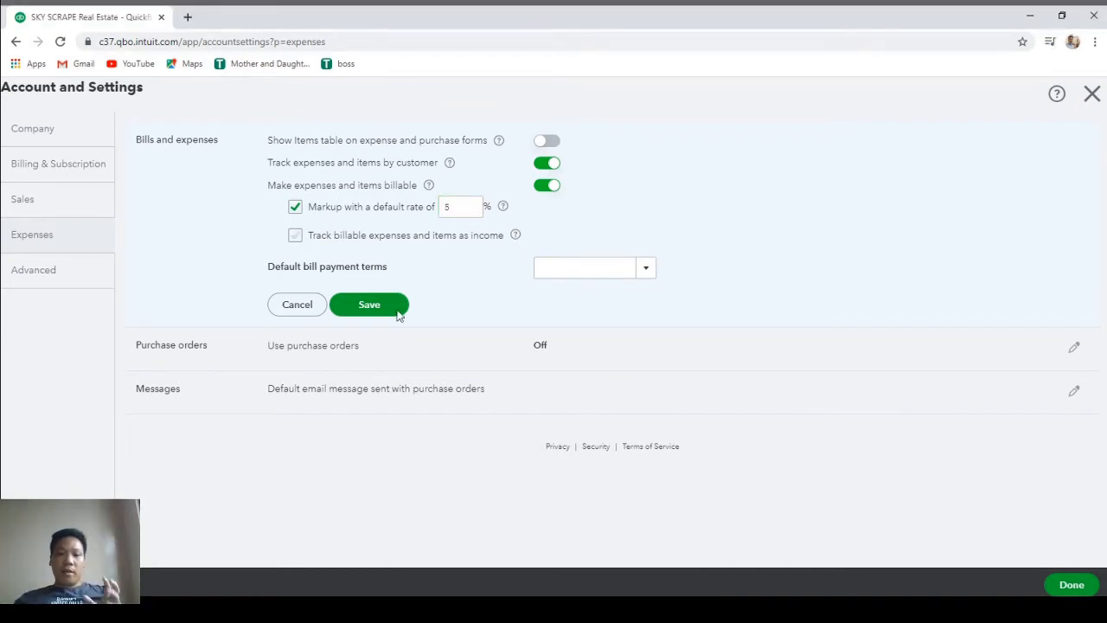
pyautogui.click(295, 236)
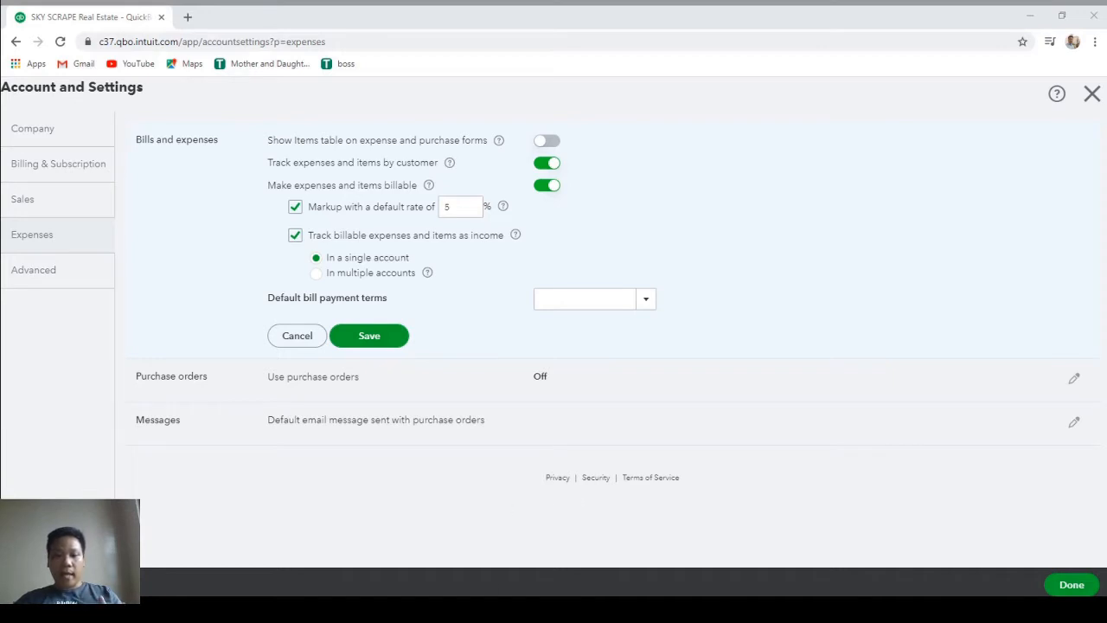
pyautogui.click(552, 573)
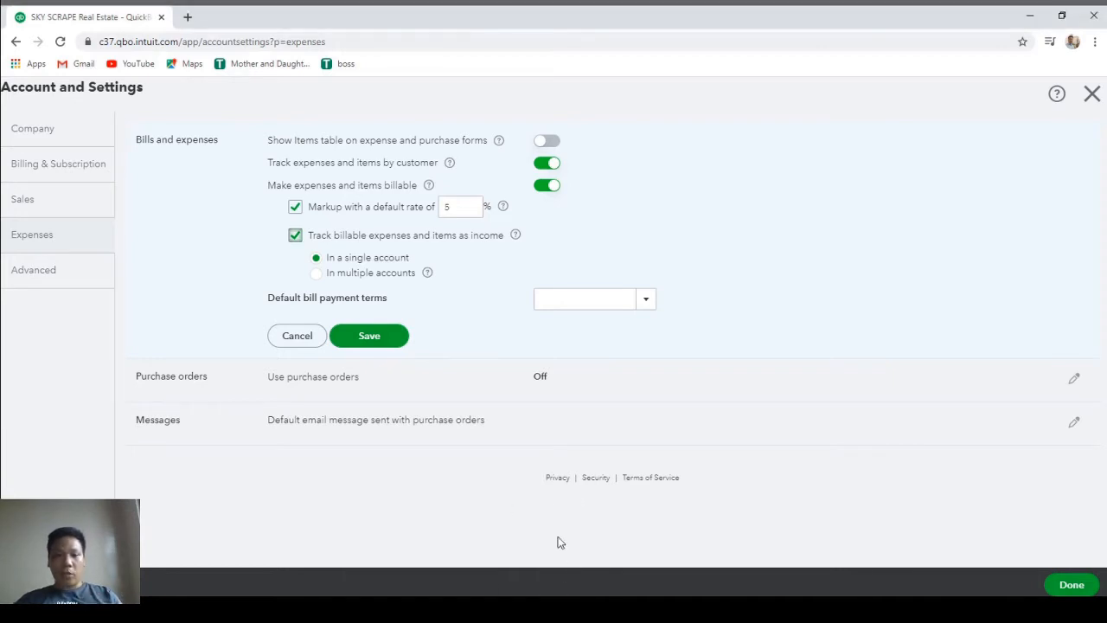
pyautogui.click(295, 237)
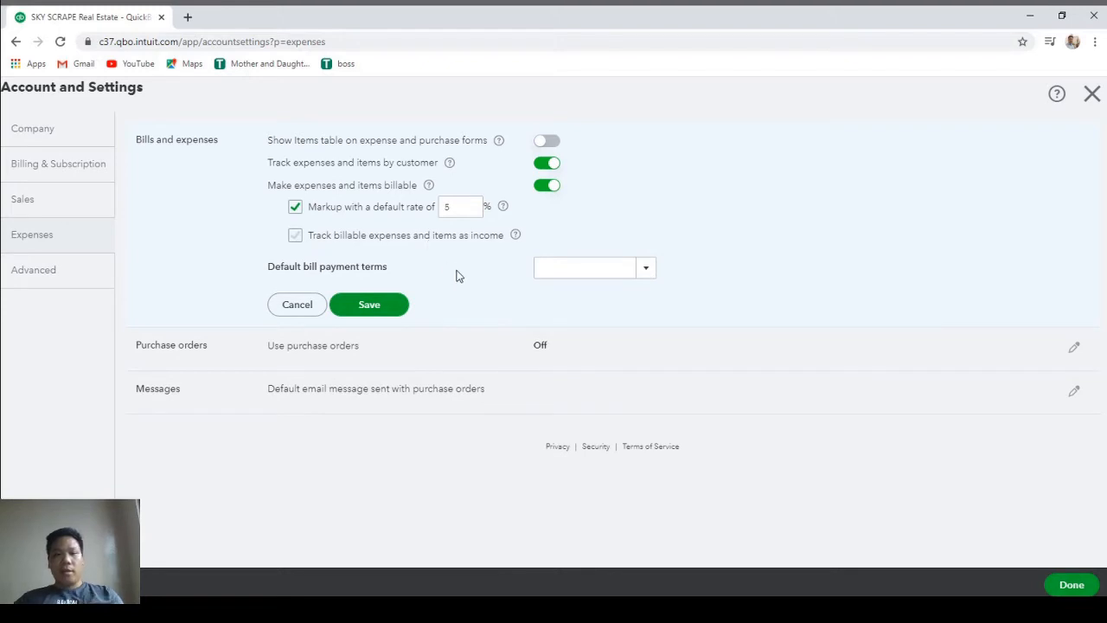
# - Save the bills and expenses settings
pyautogui.click(387, 308)
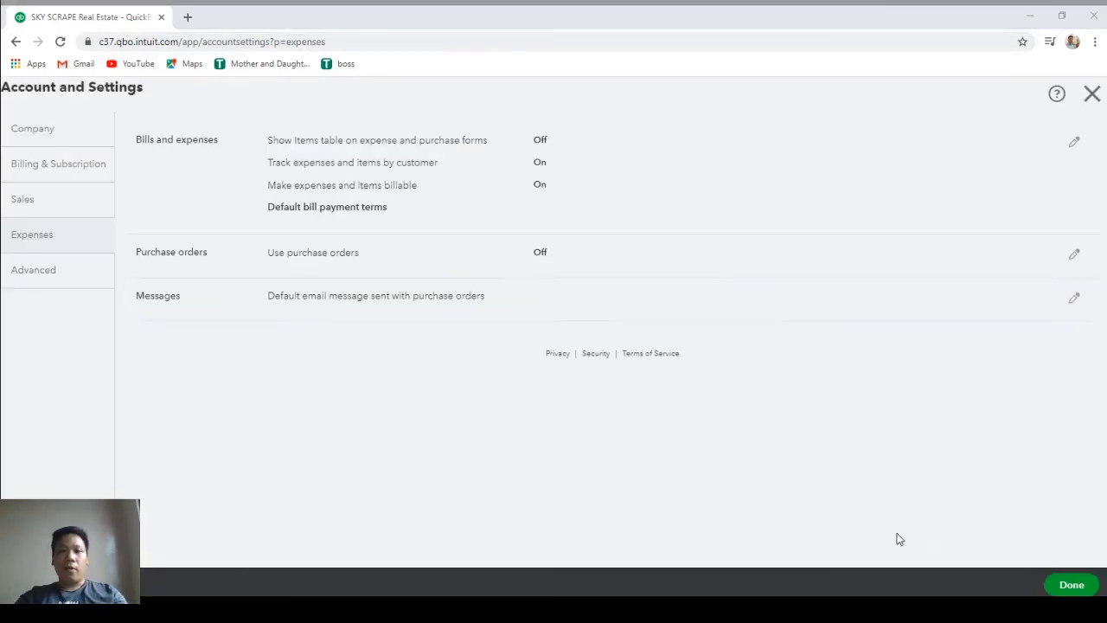
pyautogui.click(503, 547)
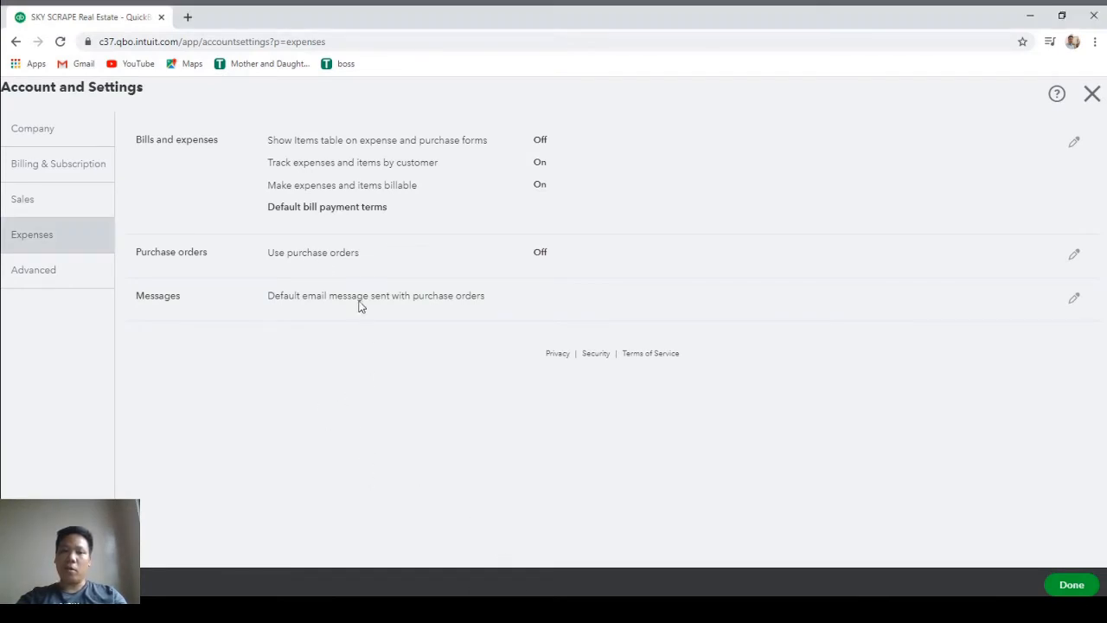
# - In the advanced chart of accounts settings, keep Markup as the markup income account, save, and close the account settings
pyautogui.click(75, 276)
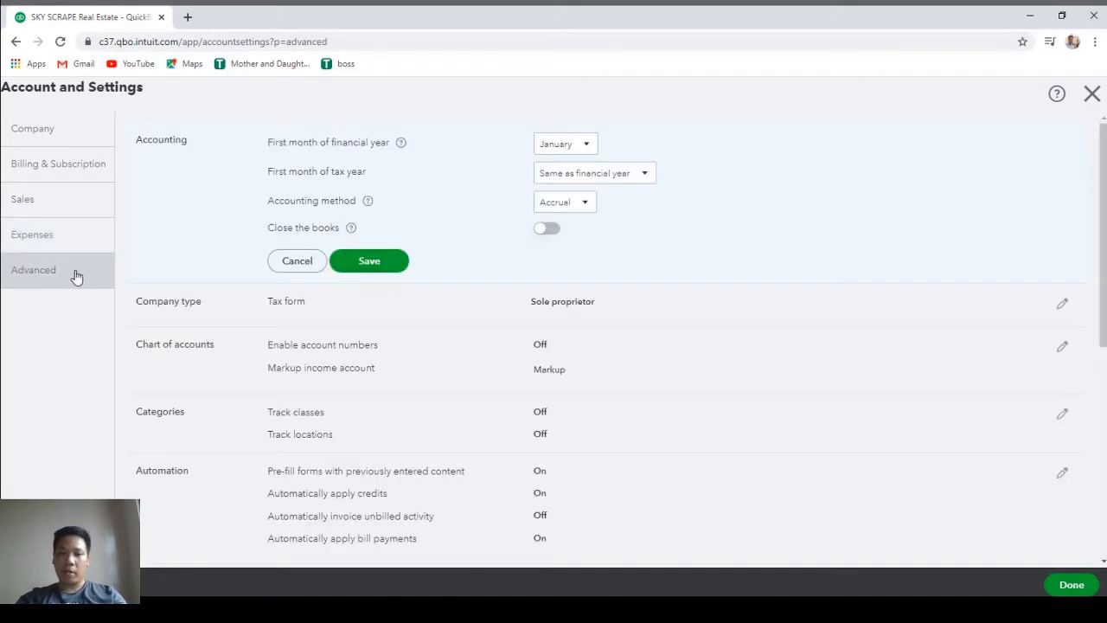
pyautogui.click(682, 354)
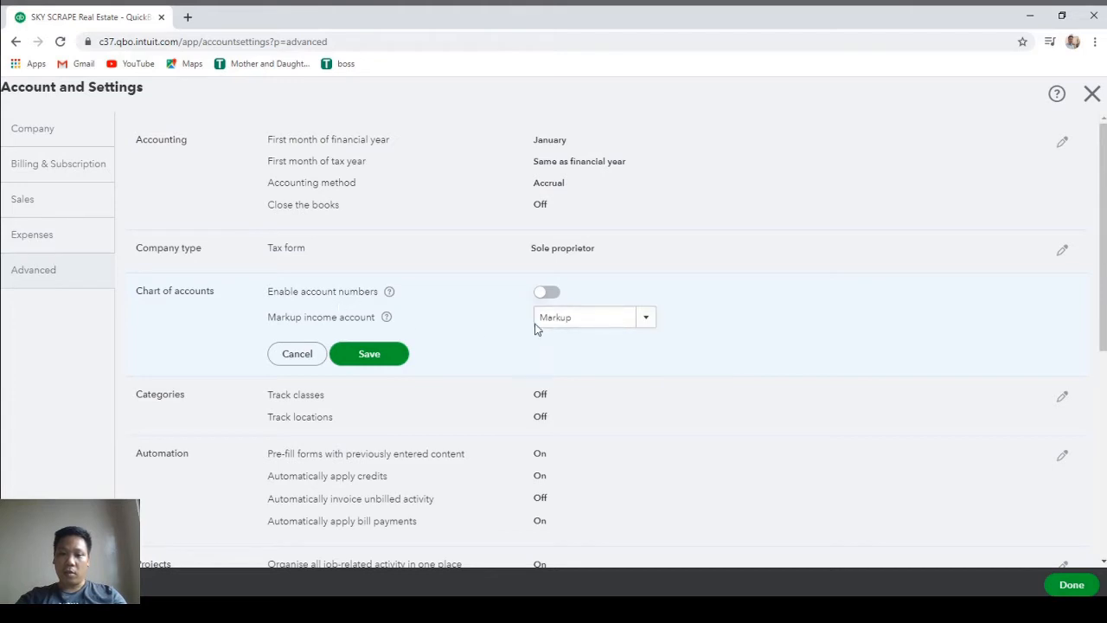
pyautogui.click(647, 321)
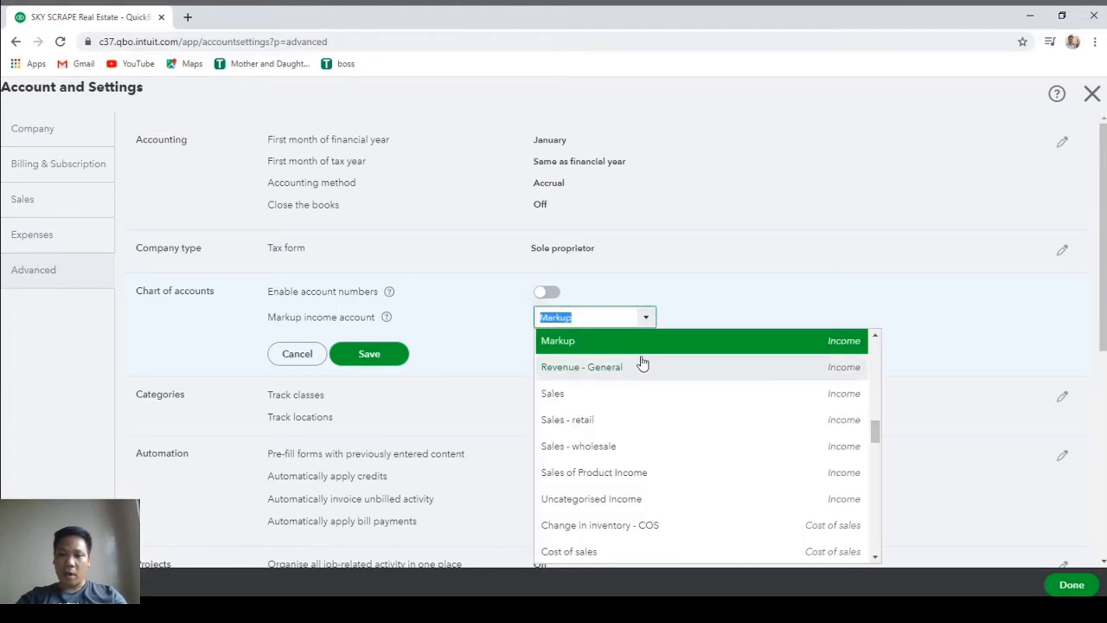
pyautogui.scroll(-2, 640, 390)
pyautogui.scroll(3, 637, 417)
pyautogui.scroll(4, 637, 417)
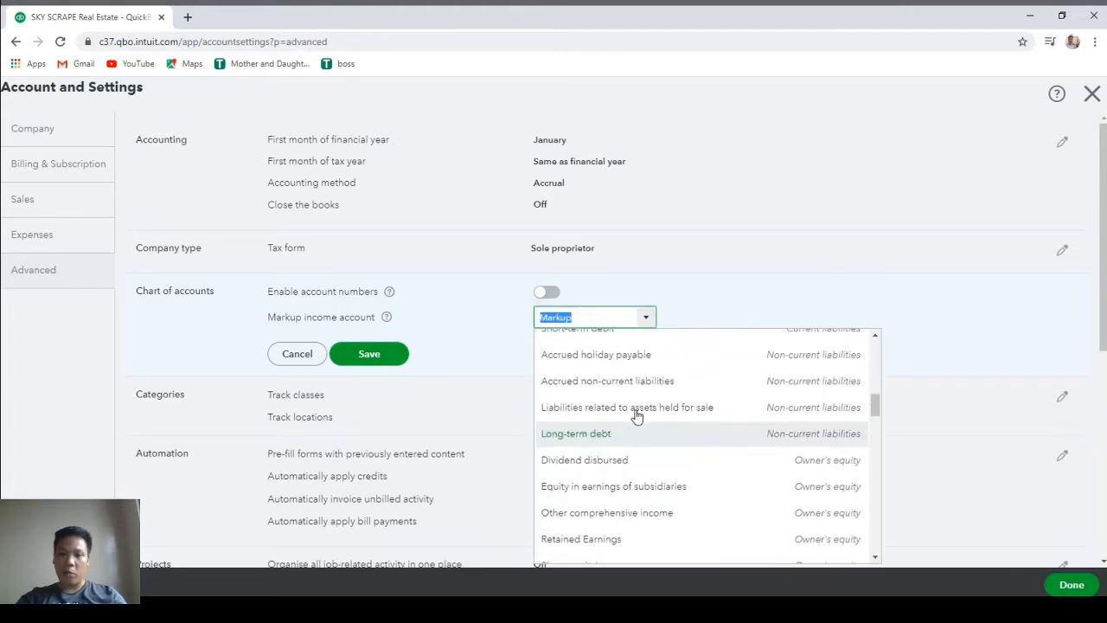
pyautogui.scroll(5, 637, 418)
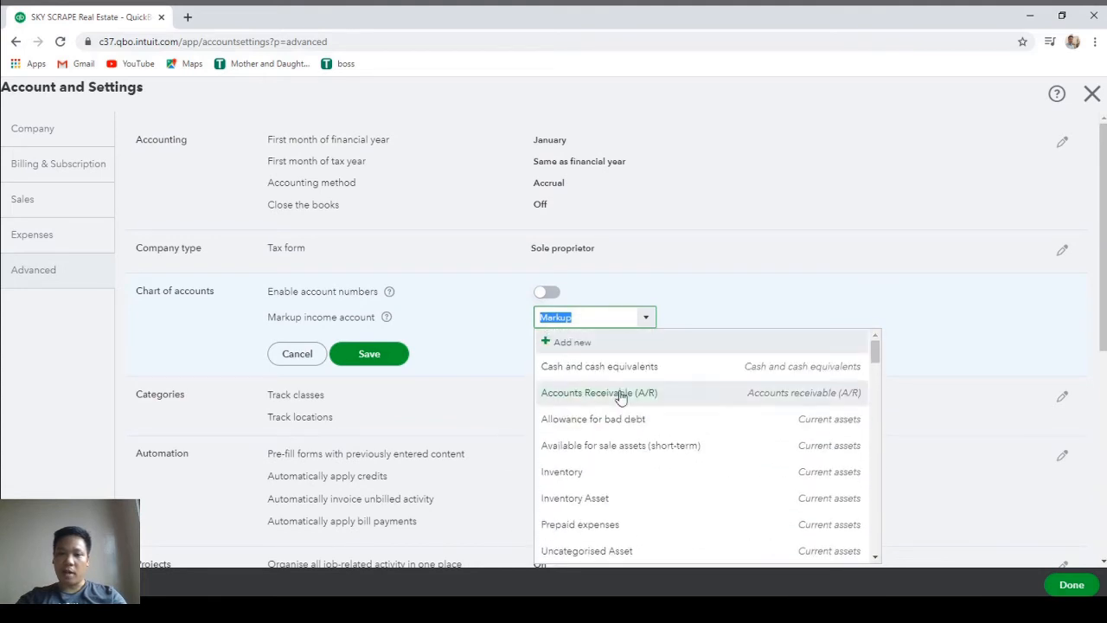
pyautogui.click(714, 316)
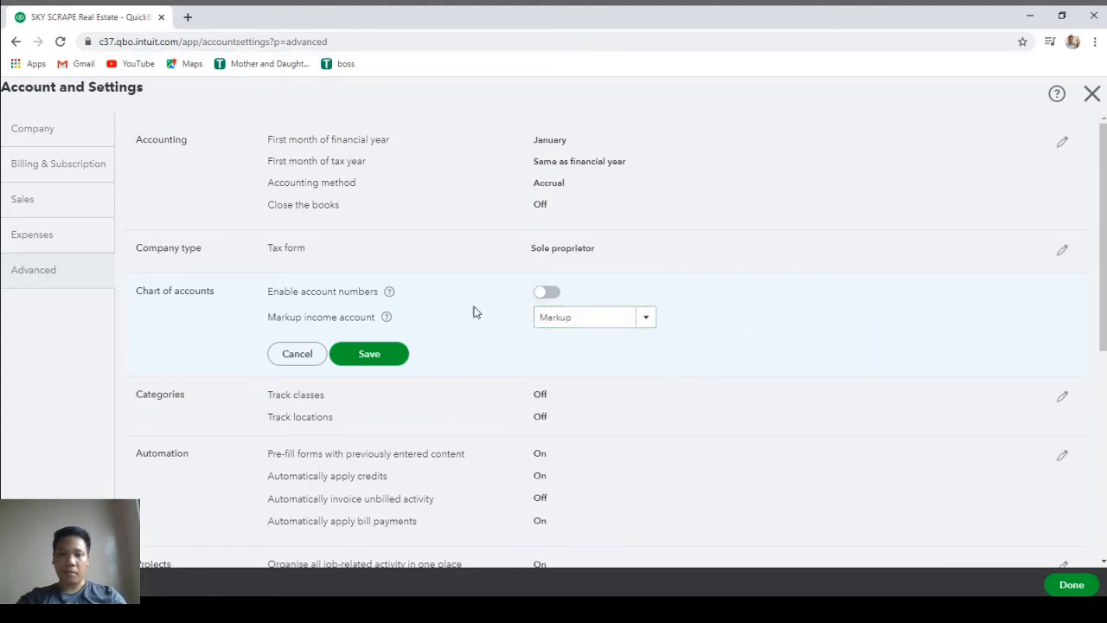
pyautogui.click(375, 358)
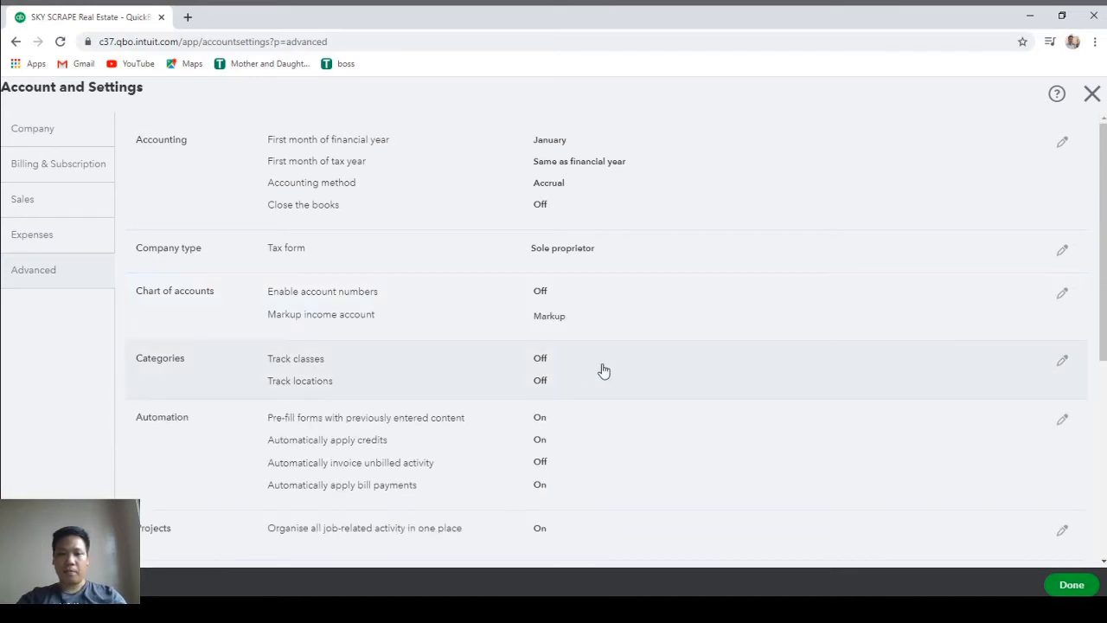
pyautogui.click(1070, 593)
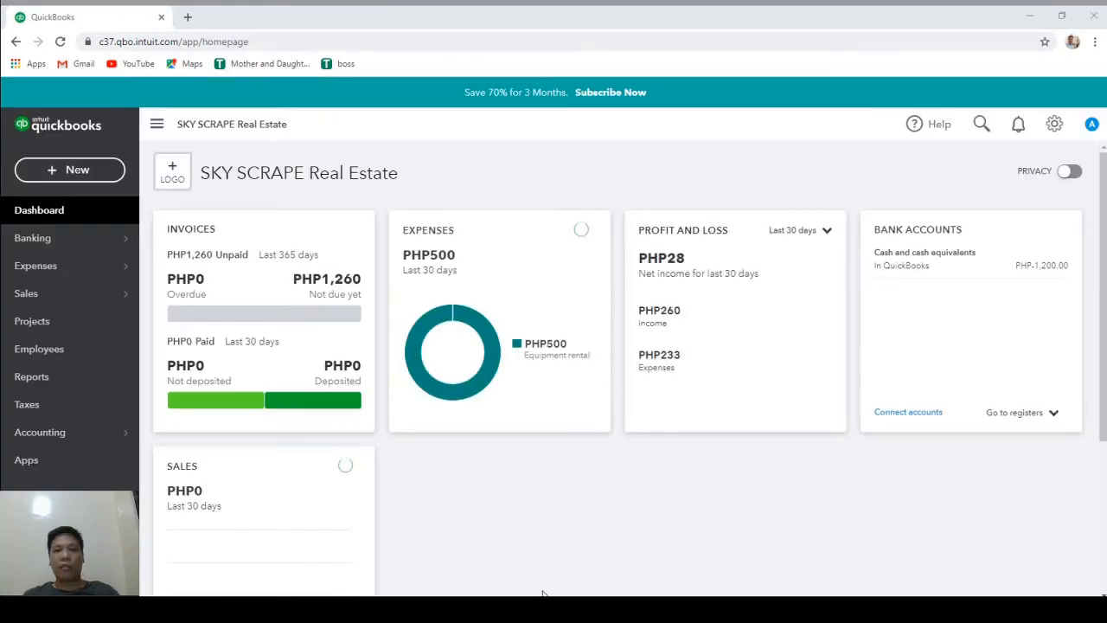
# - Start a new expense transaction with an Equipment rental line for an amount of 500
pyautogui.click(54, 266)
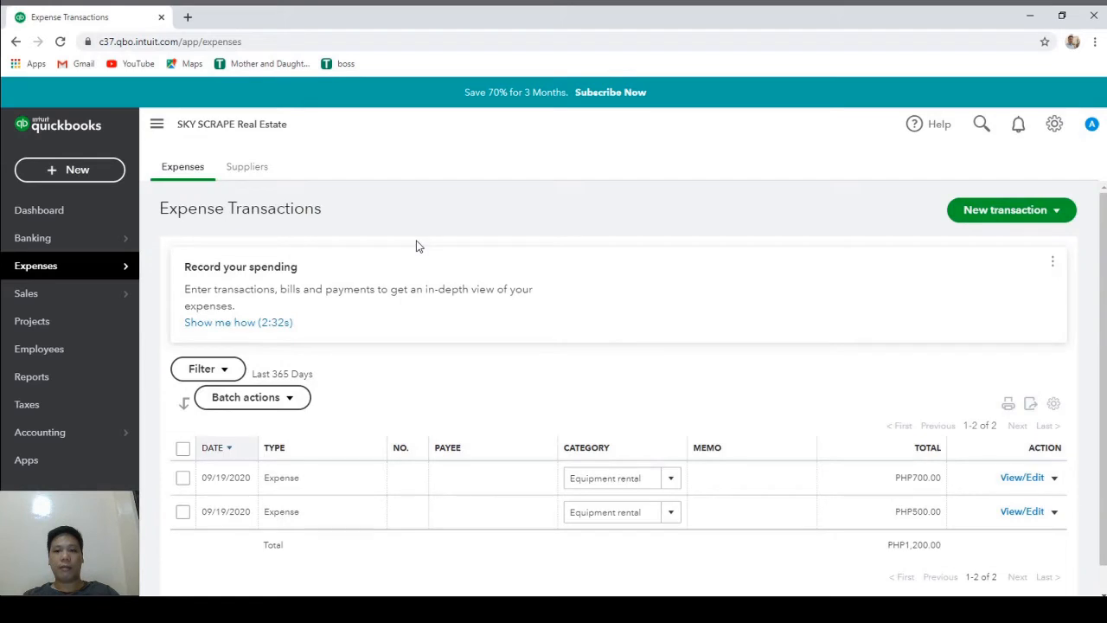
pyautogui.click(995, 216)
pyautogui.click(978, 303)
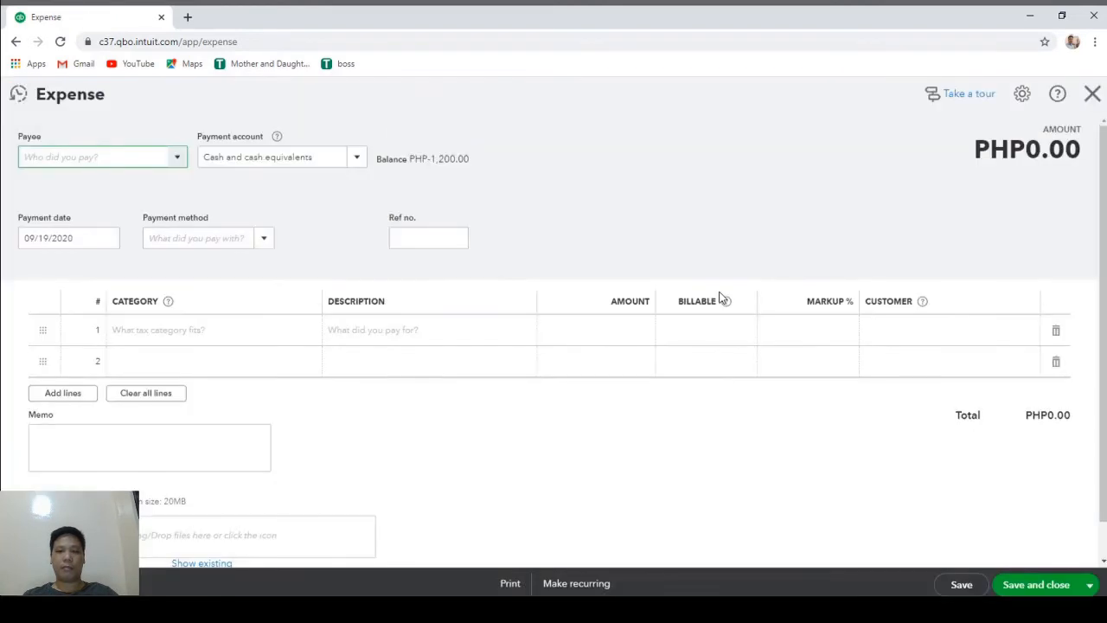
pyautogui.click(227, 331)
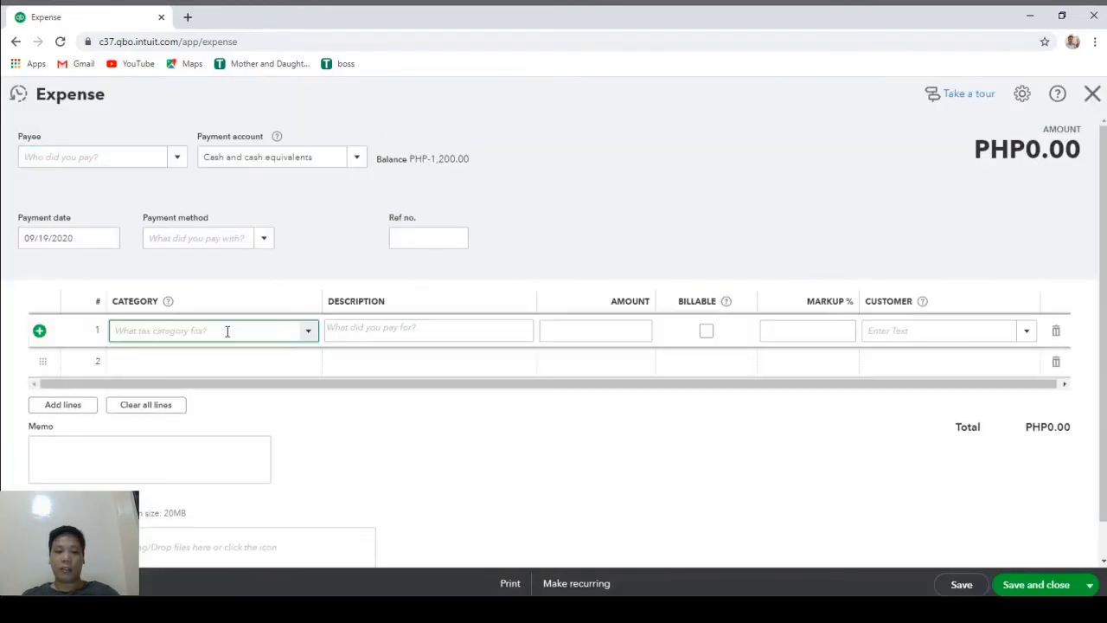
pyautogui.write('equipment rental')
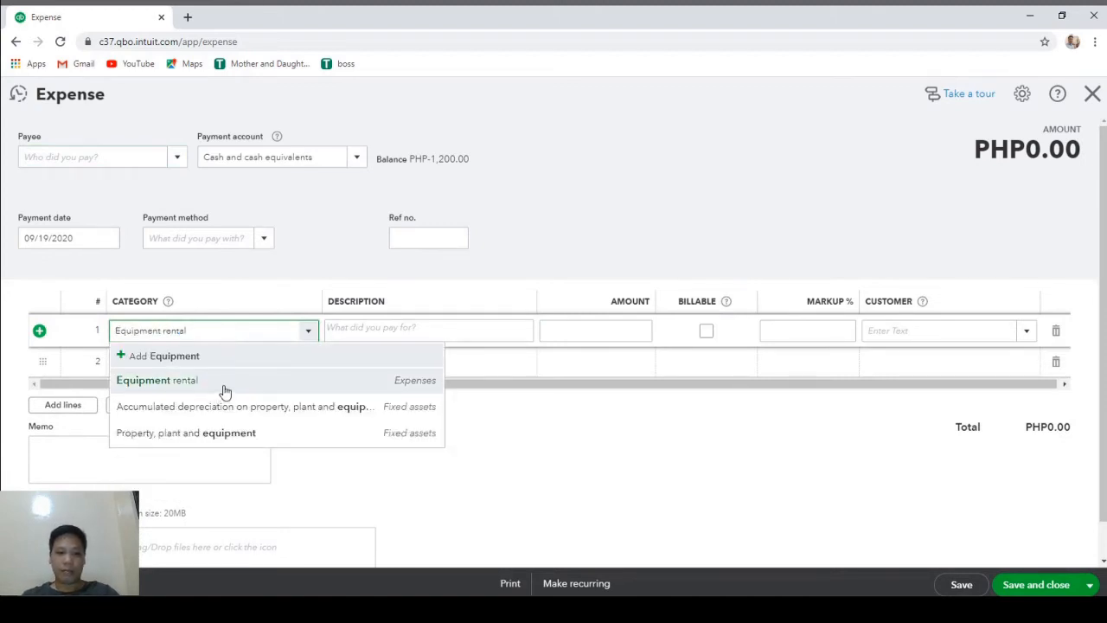
pyautogui.click(223, 387)
pyautogui.click(574, 337)
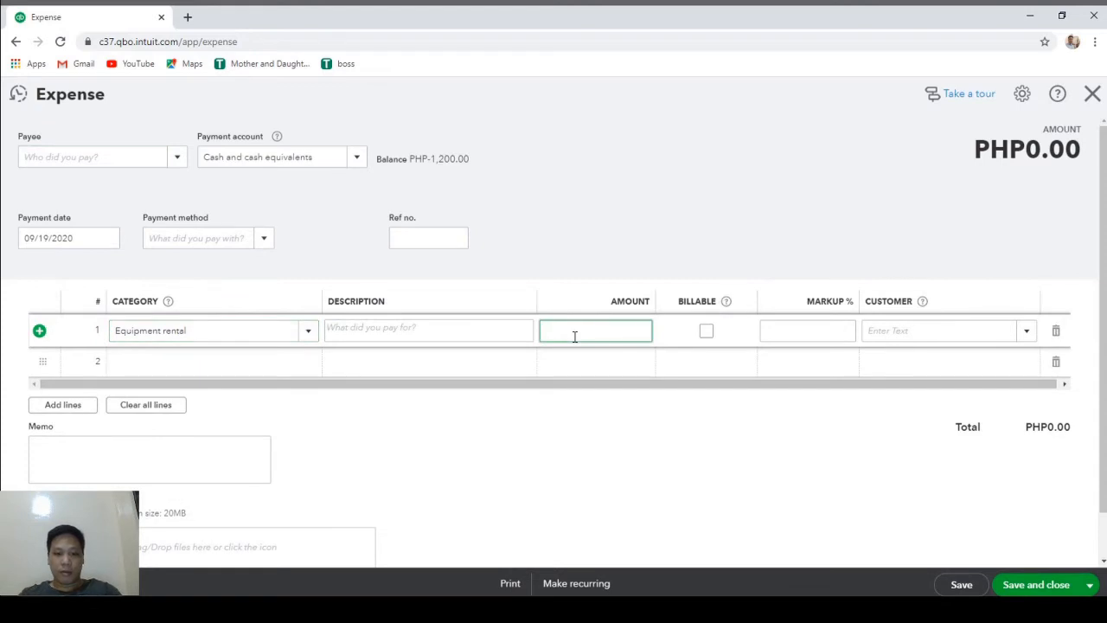
pyautogui.write('500')
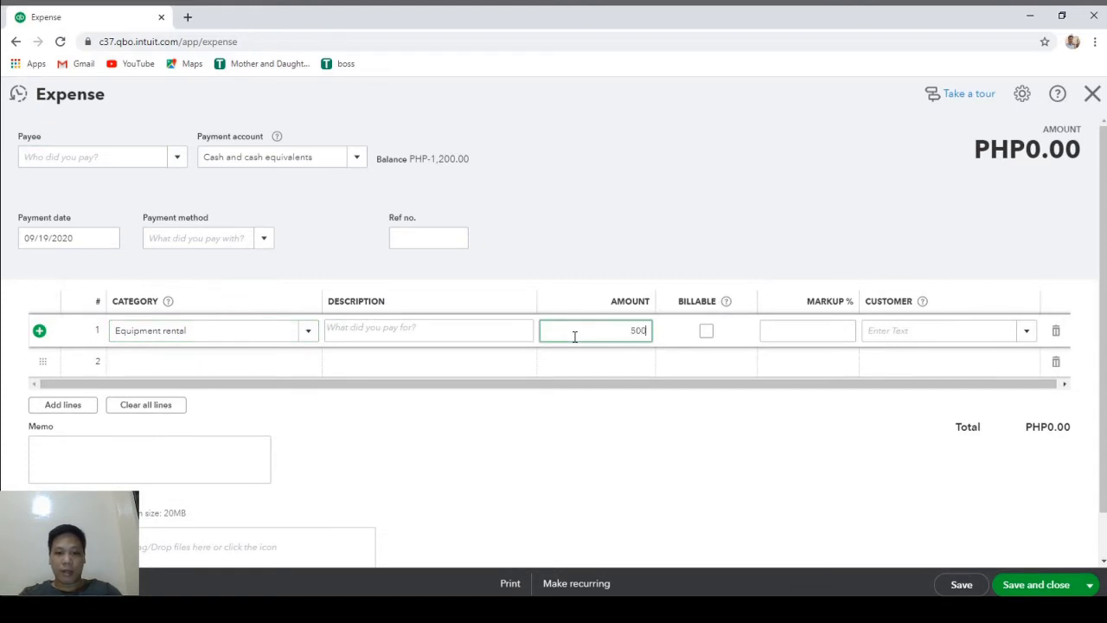
# - Mark the equipment rental line as billable to Great Sample Homes, LLC and save the expense
pyautogui.click(708, 333)
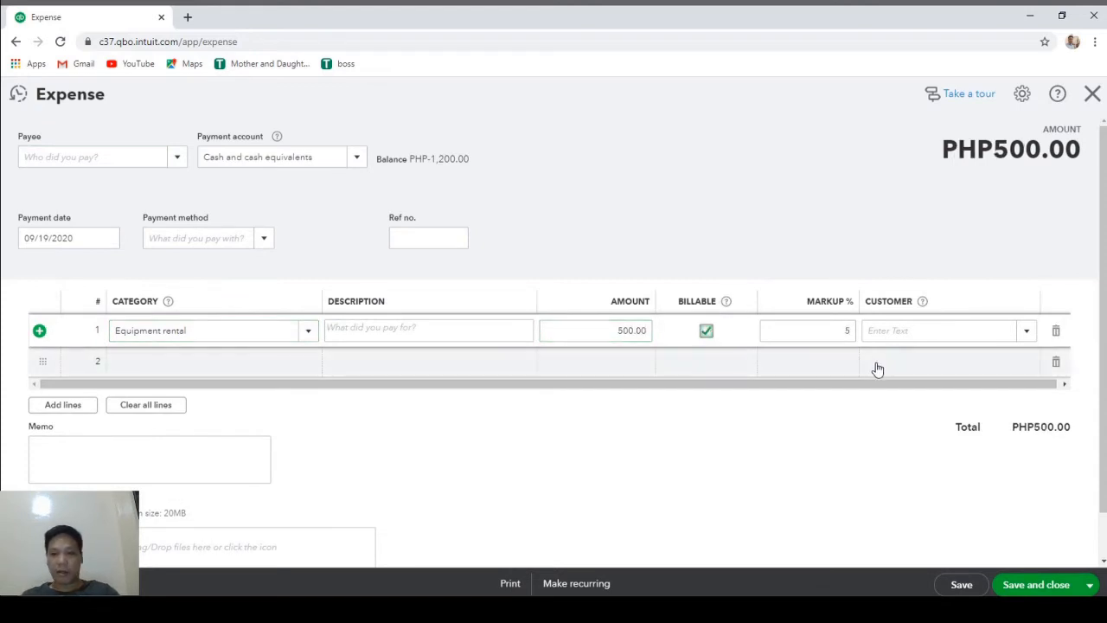
pyautogui.click(1031, 337)
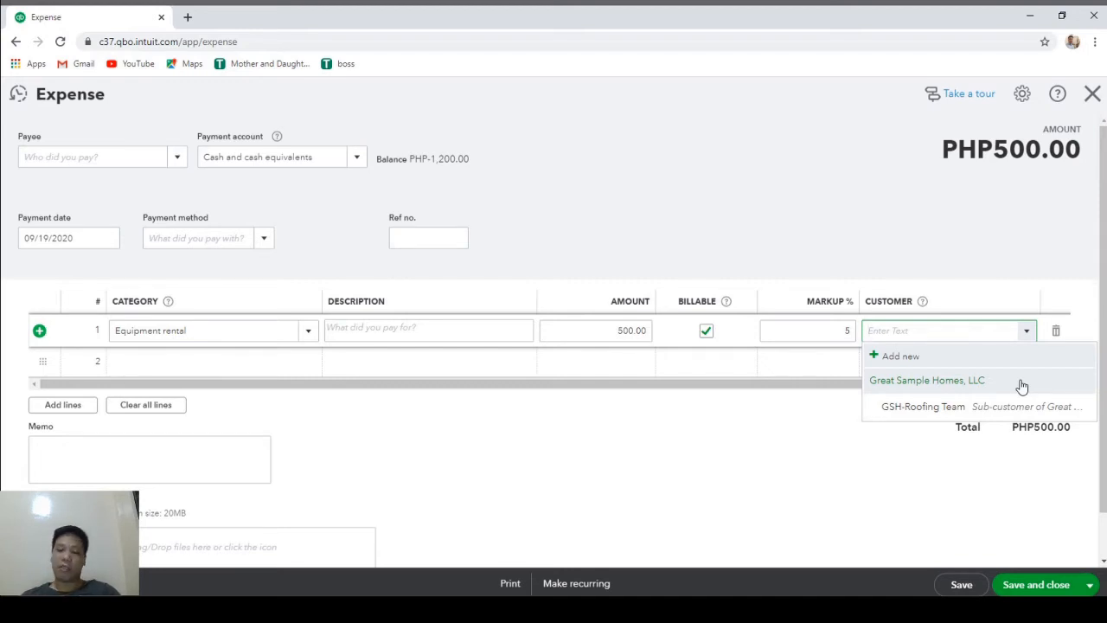
pyautogui.click(959, 384)
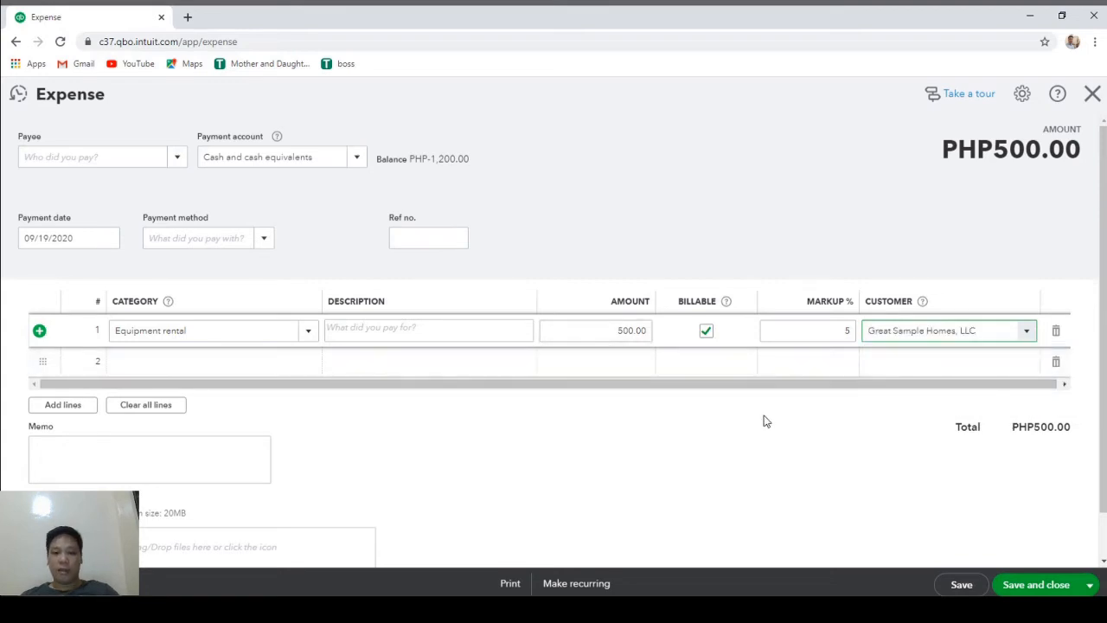
pyautogui.click(968, 586)
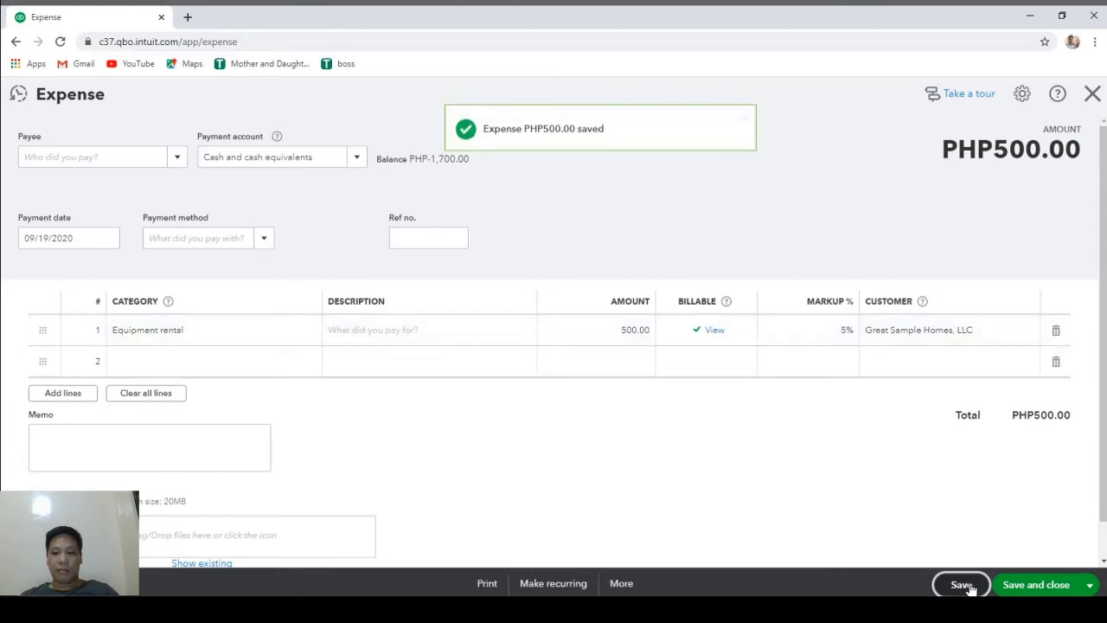
# - Open the transaction journal of the saved equipment rental expense to review its debit and credit entries
pyautogui.click(625, 584)
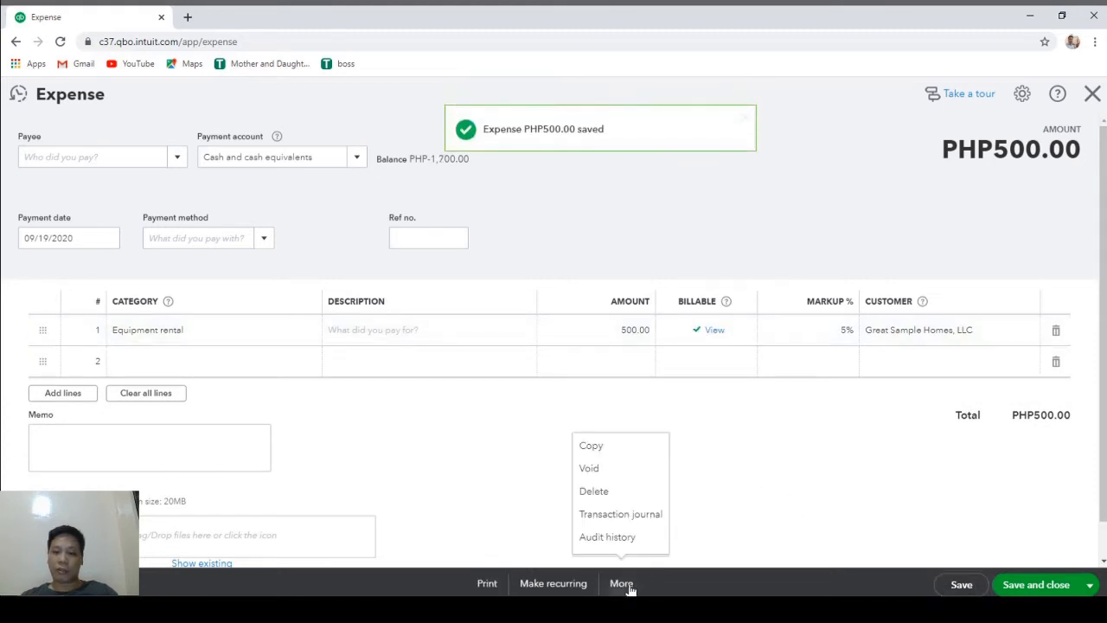
pyautogui.click(620, 516)
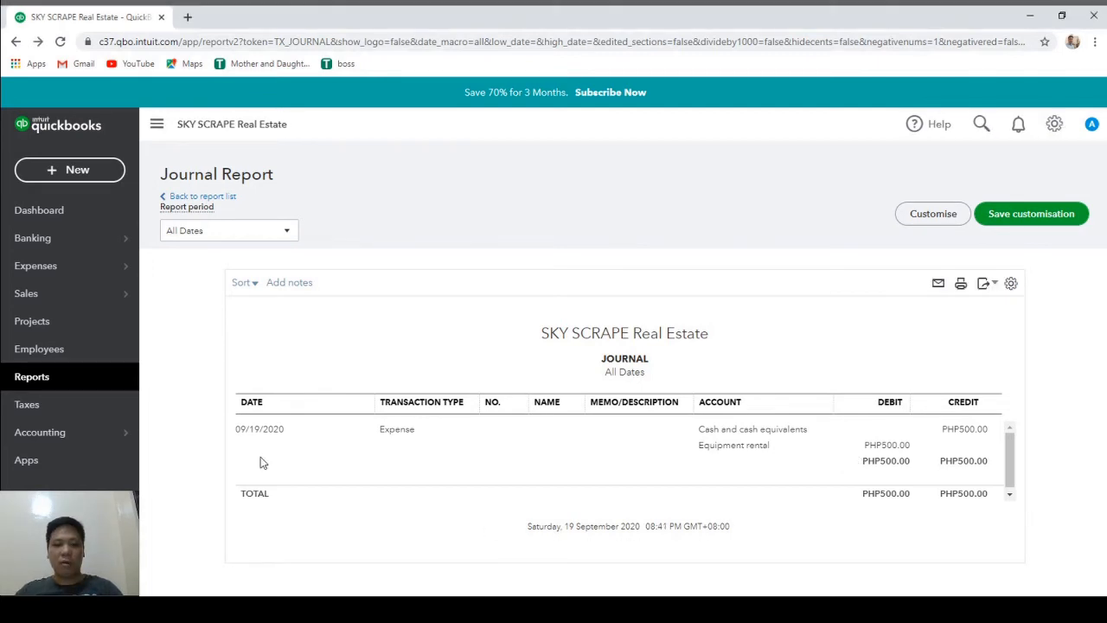
# - Start a new sales invoice with Great Sample Homes, LLC as the customer
pyautogui.moveTo(76, 296)
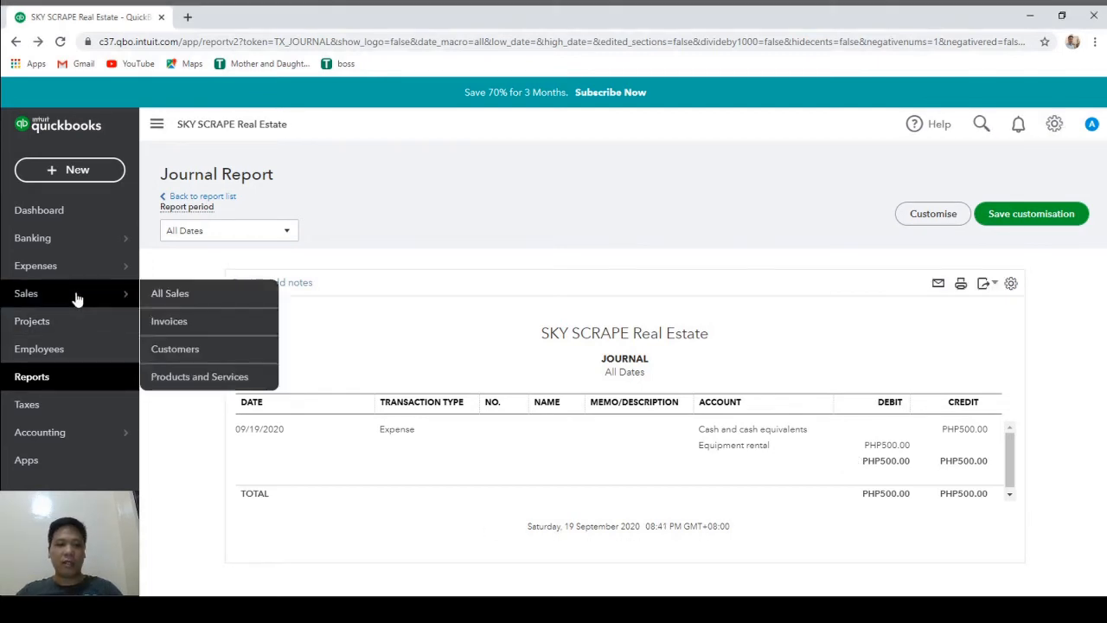
pyautogui.click(191, 326)
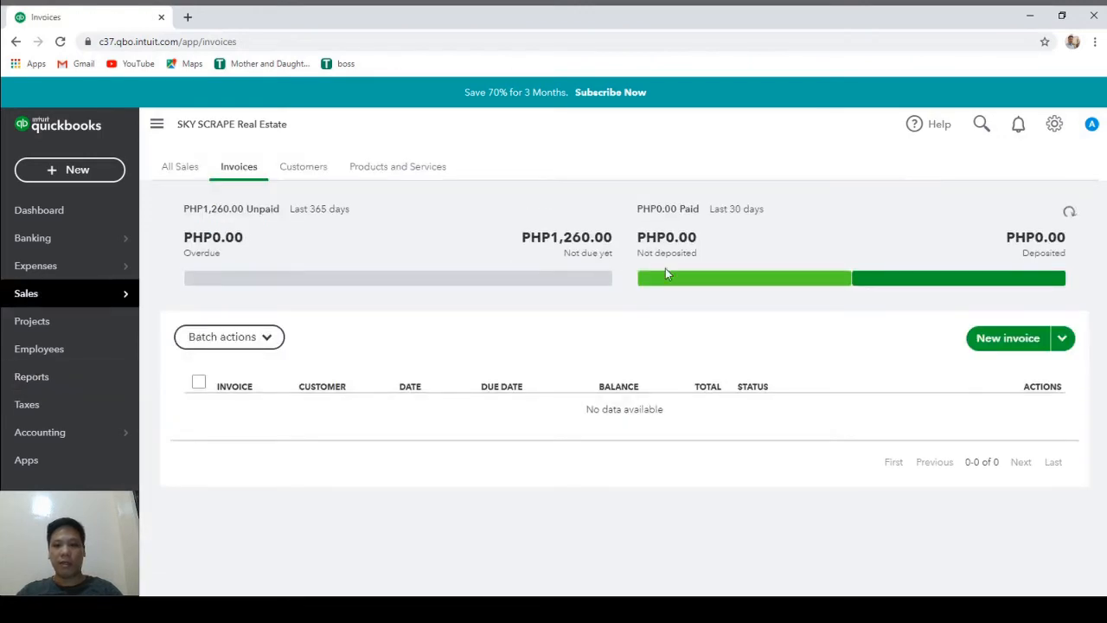
pyautogui.click(1003, 346)
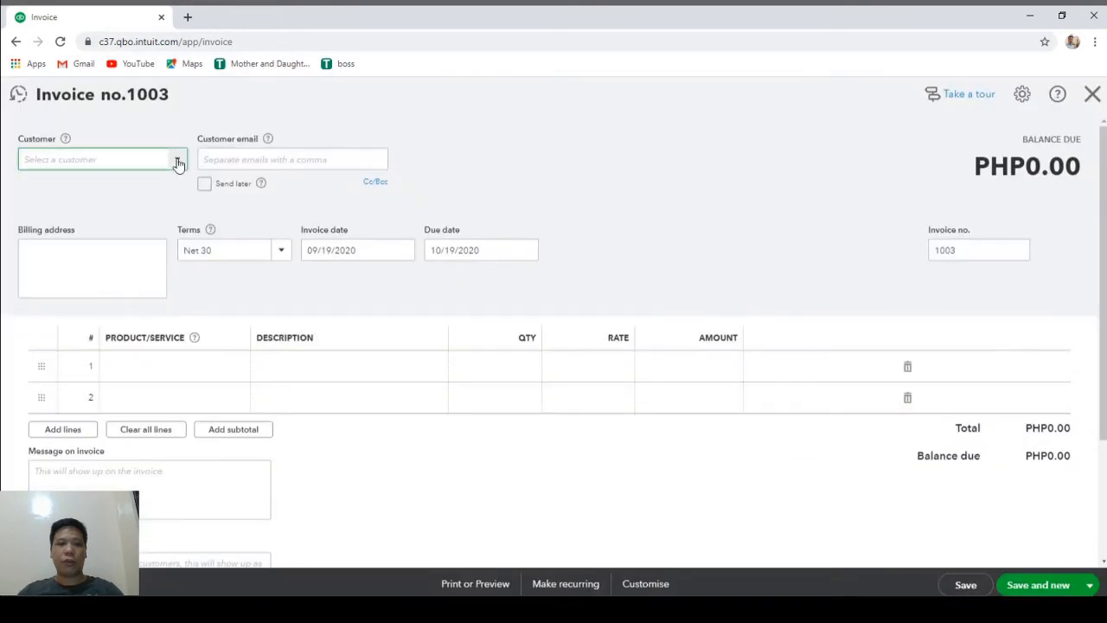
pyautogui.click(177, 164)
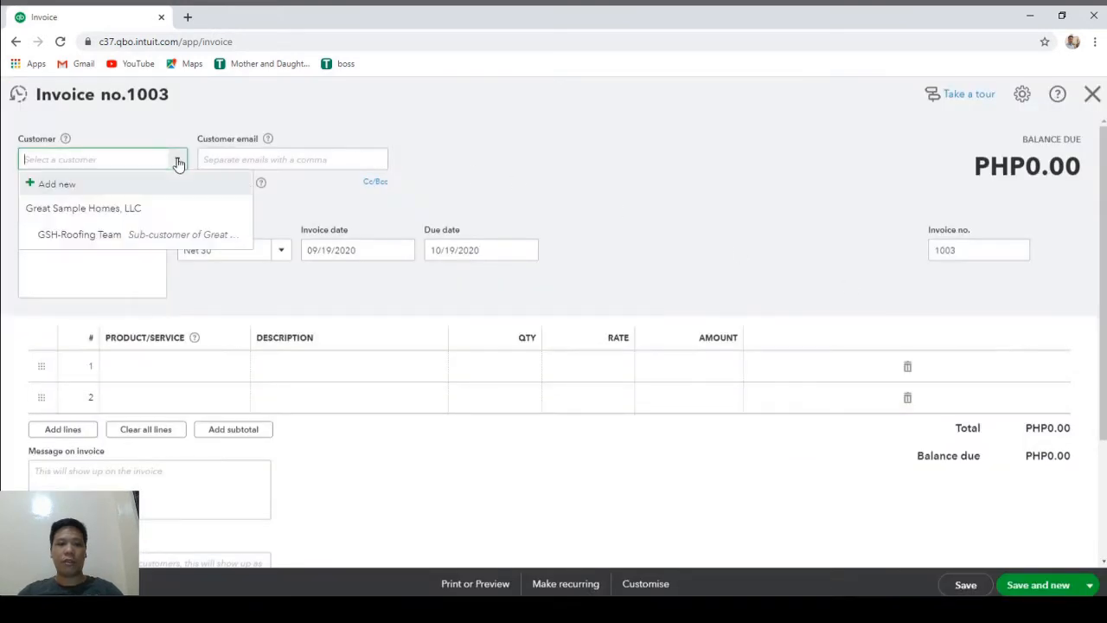
pyautogui.click(112, 213)
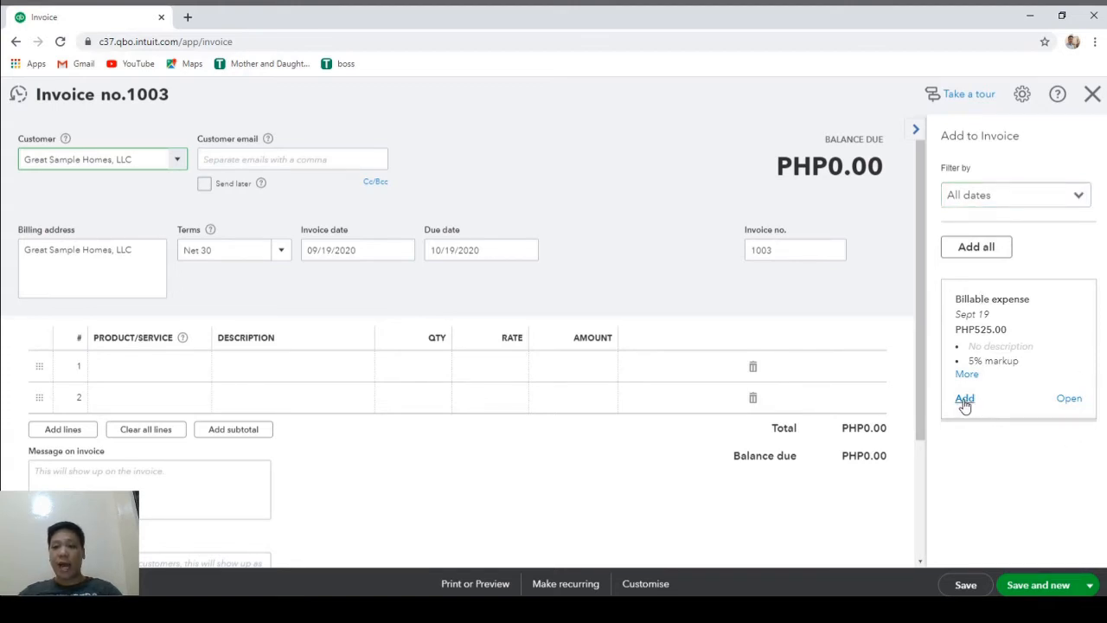
# - Add the suggested September 19 billable expense with 5% markup to the invoice and save it
pyautogui.click(965, 399)
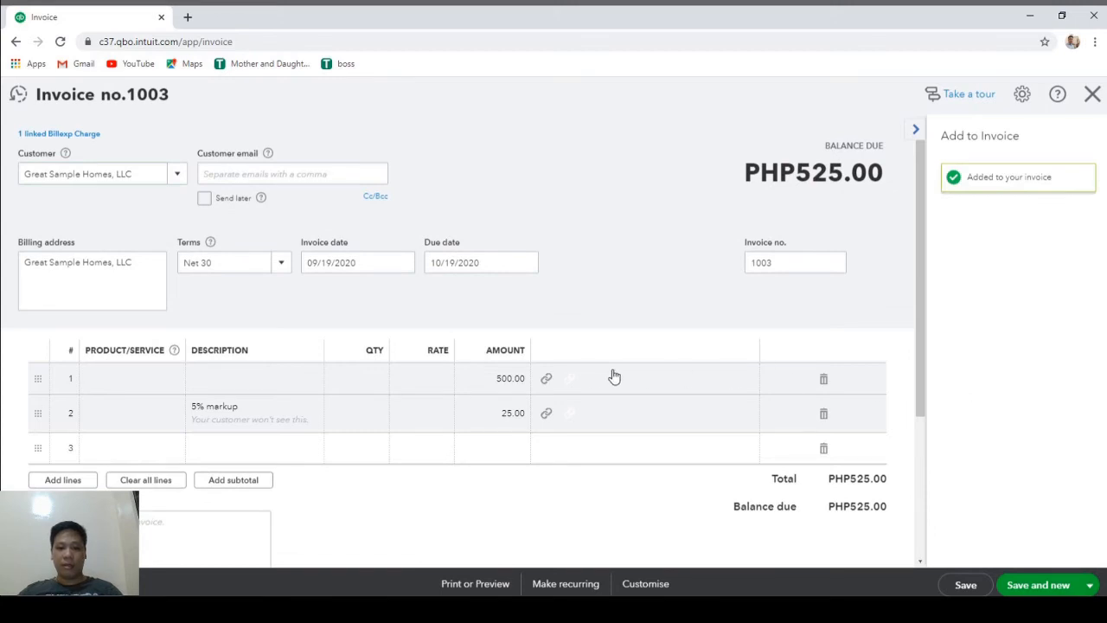
pyautogui.scroll(-2, 609, 379)
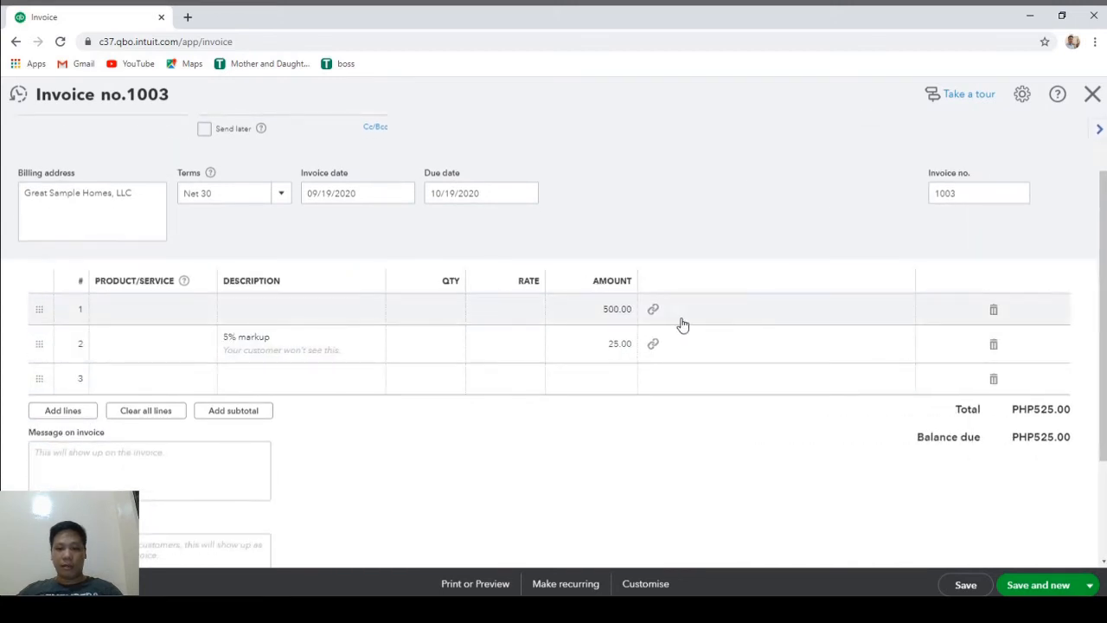
pyautogui.scroll(1, 664, 323)
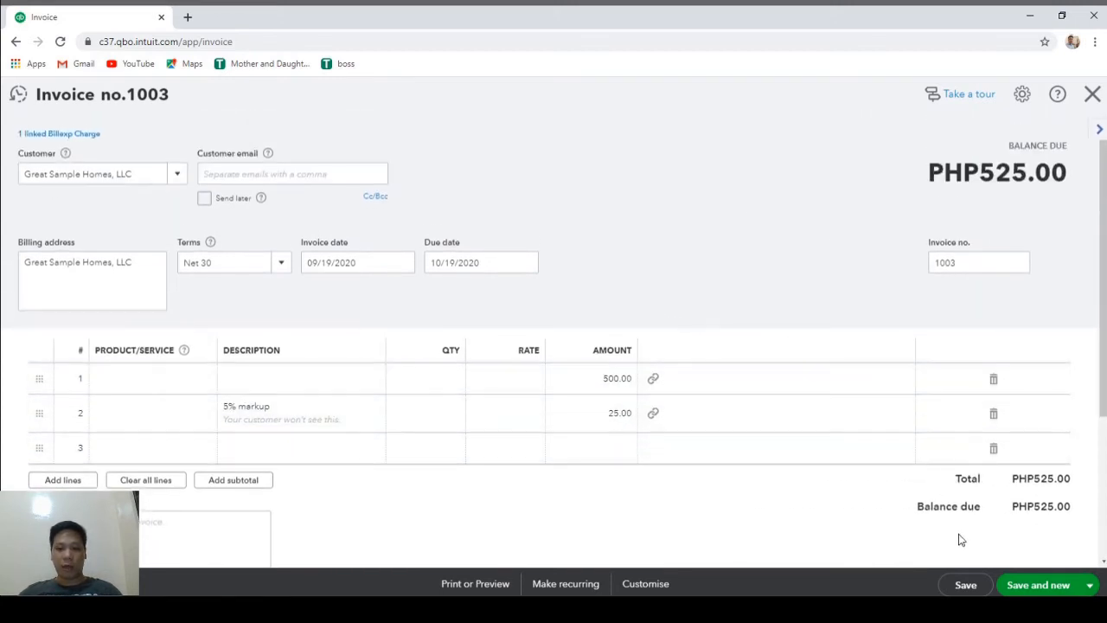
pyautogui.click(968, 588)
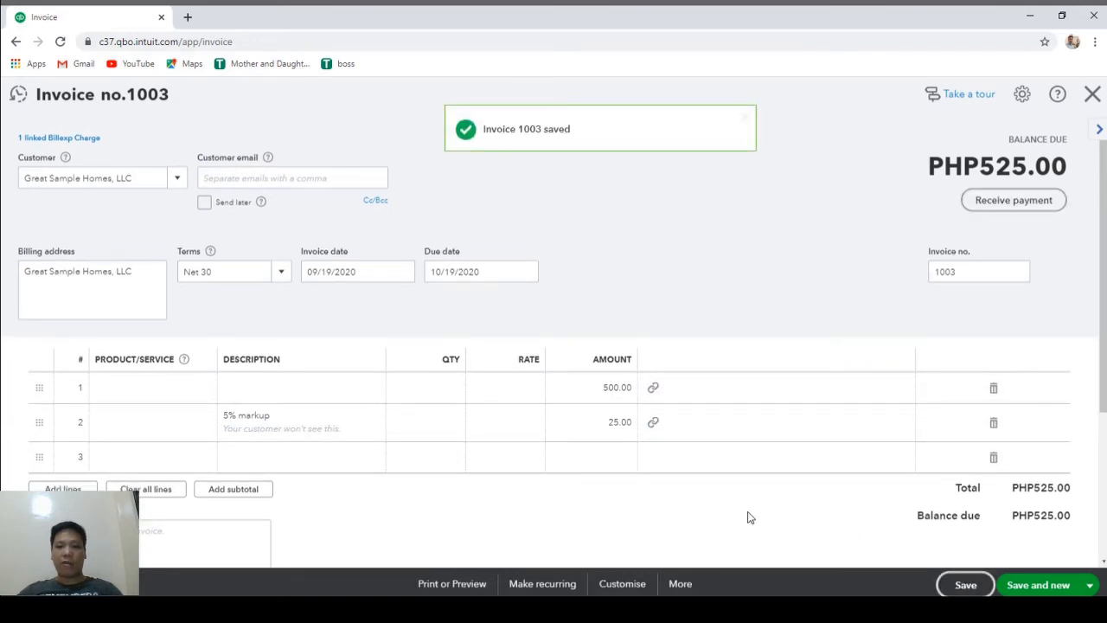
# - Open the transaction journal of the saved invoice to review its account entries
pyautogui.click(680, 585)
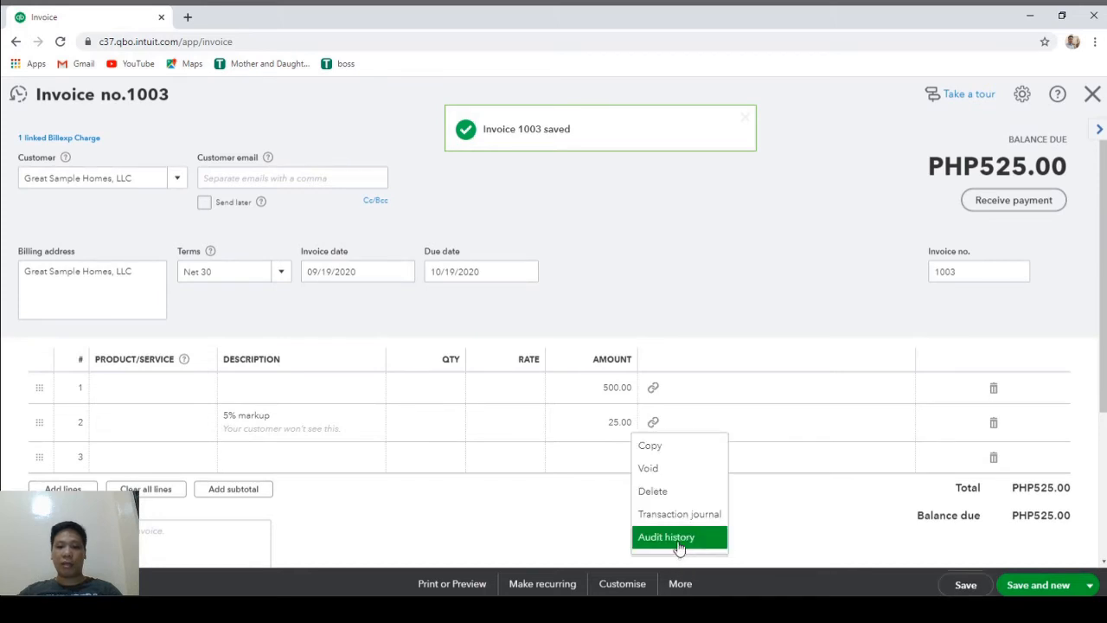
pyautogui.click(687, 514)
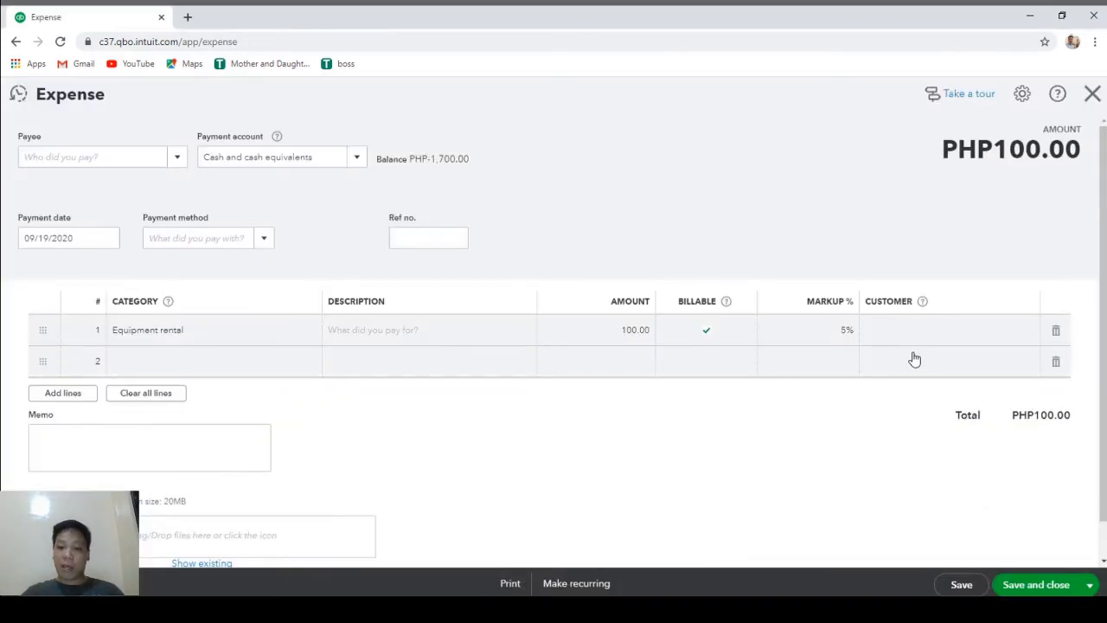
# - Assign the billable 100.00 equipment rental line to the sub-customer GSH-Roofing Team and save the expense
pyautogui.click(958, 331)
pyautogui.click(1026, 334)
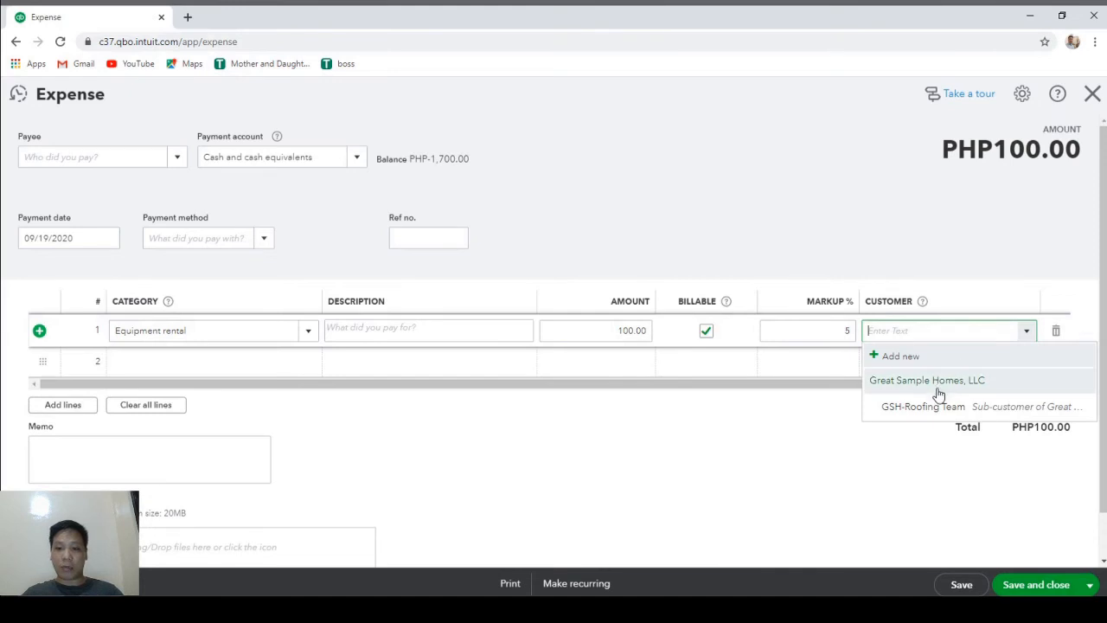
pyautogui.click(933, 415)
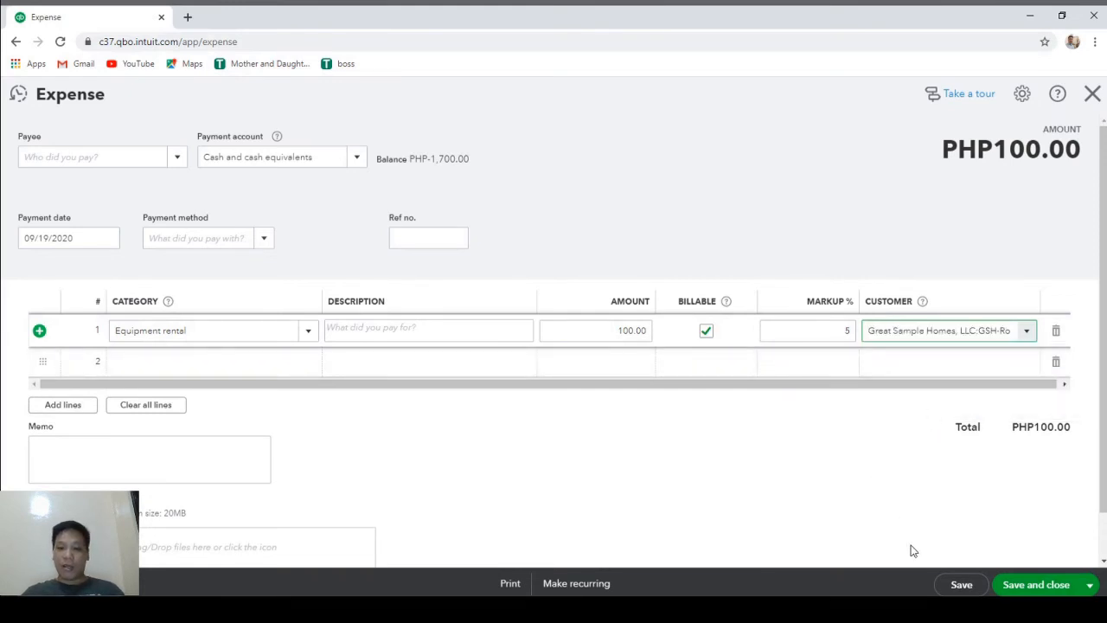
pyautogui.click(960, 585)
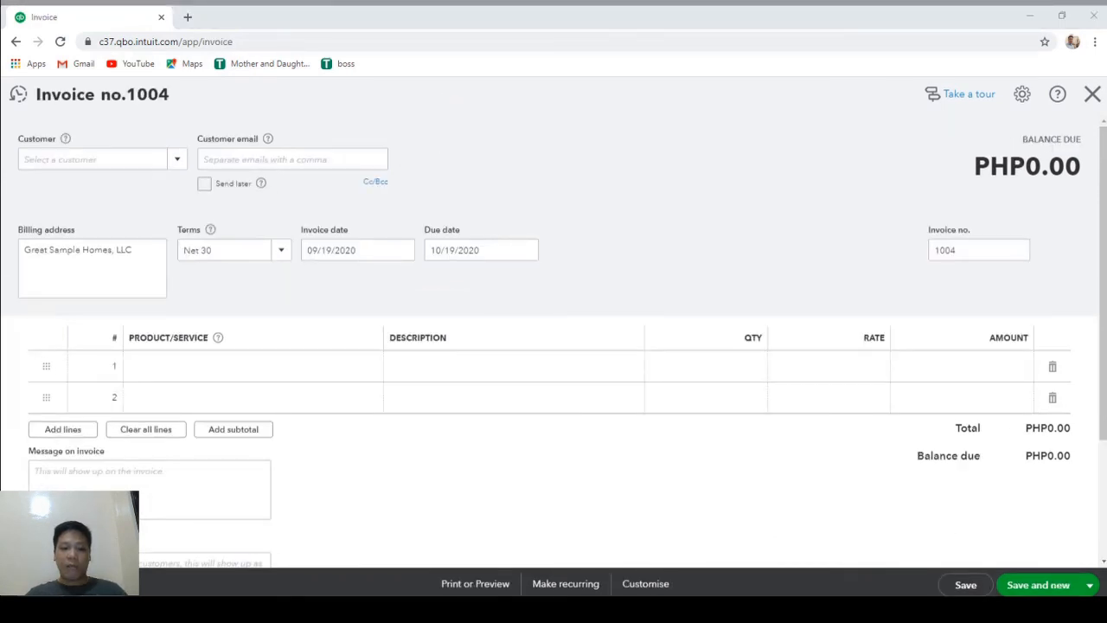
# - Select Great Sample Homes, LLC on the new invoice to check whether the sub-customer's billable expense is offered
pyautogui.click(177, 160)
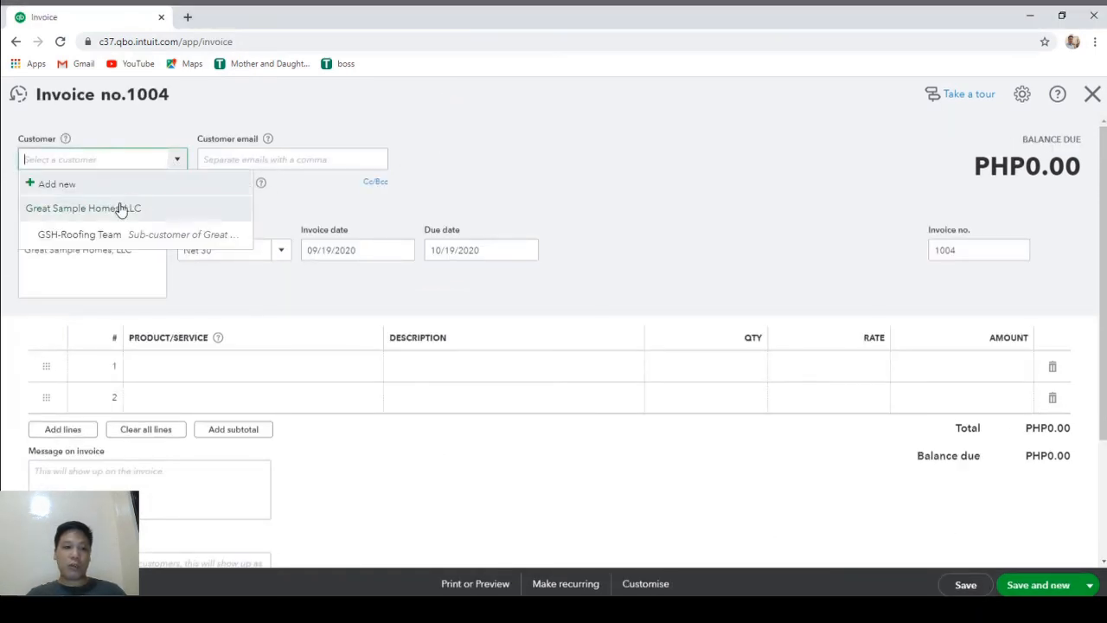
pyautogui.click(115, 210)
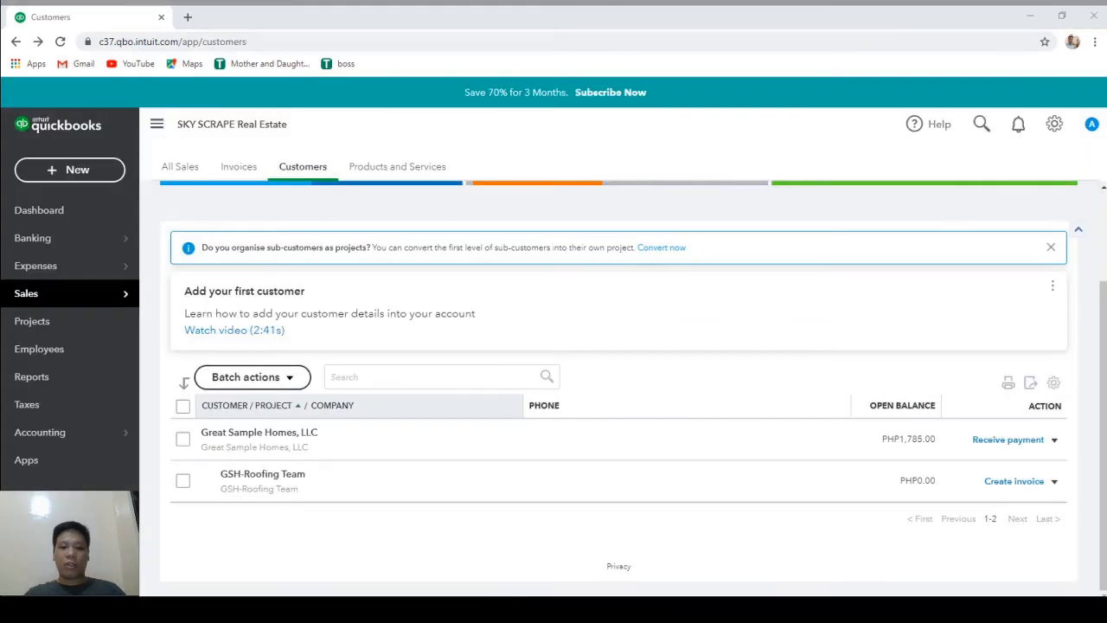
# - Set the sub-customer GSH-Roofing Team to Bill with parent in its customer information and save the change
pyautogui.click(560, 520)
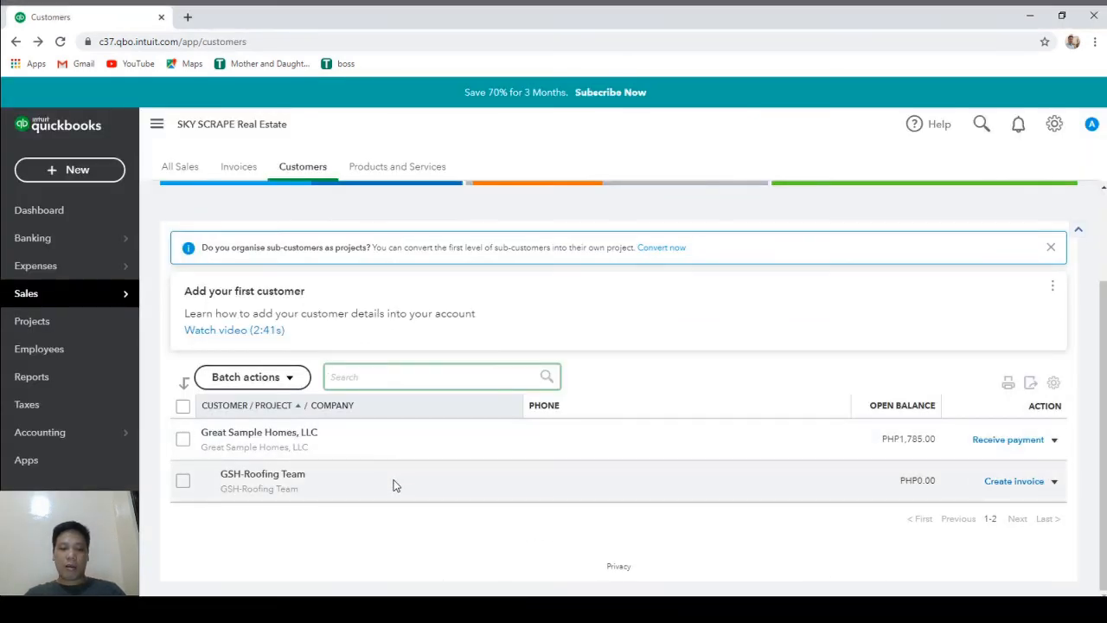
pyautogui.click(393, 481)
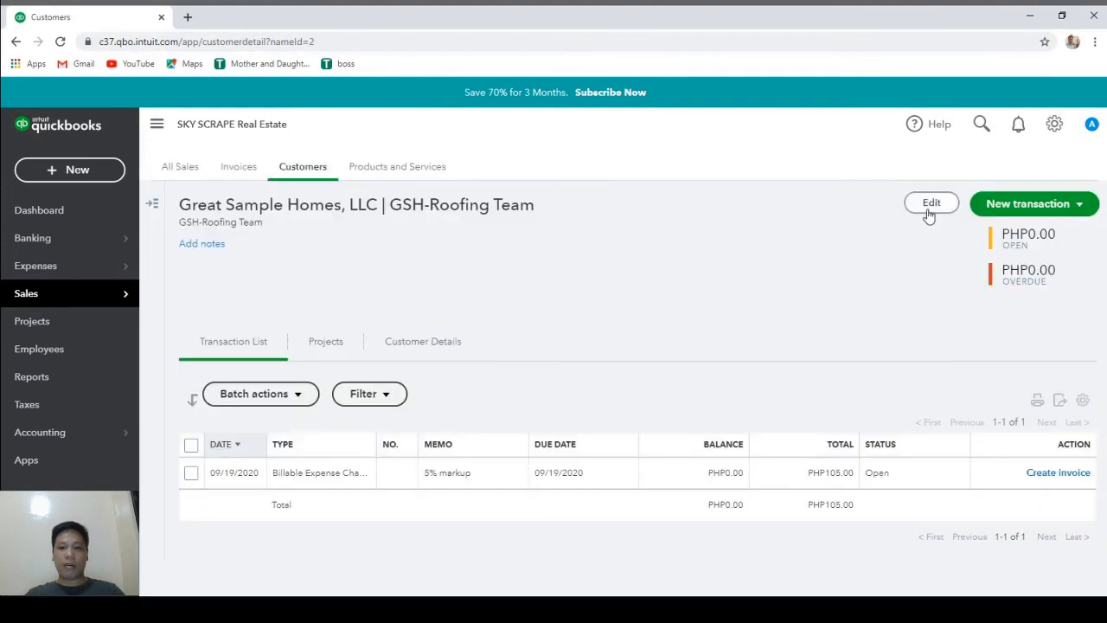
pyautogui.click(931, 204)
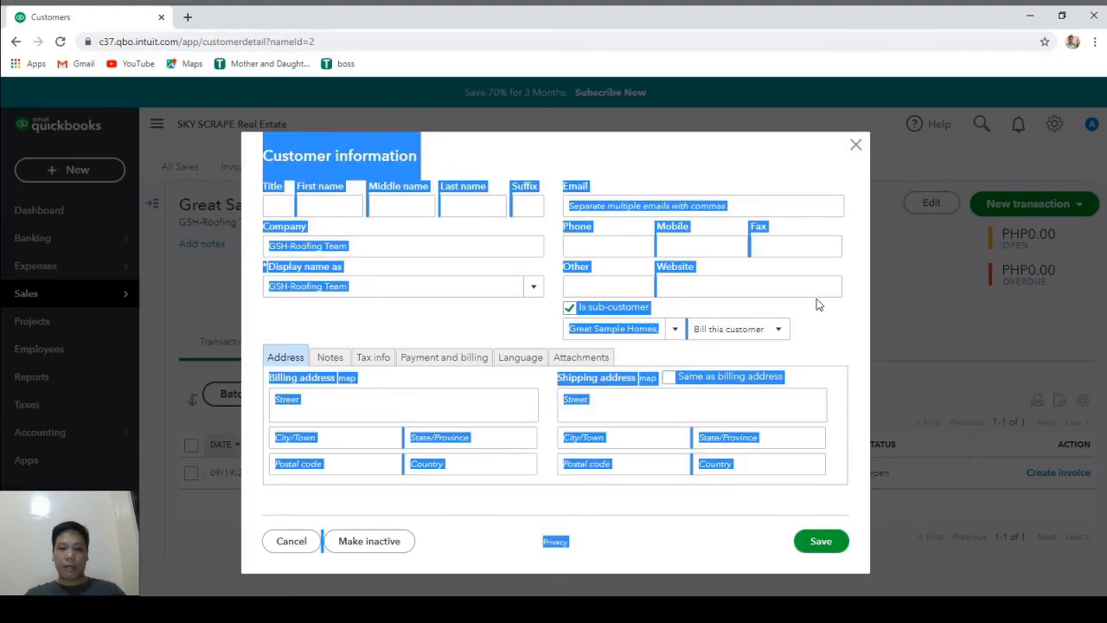
pyautogui.click(780, 333)
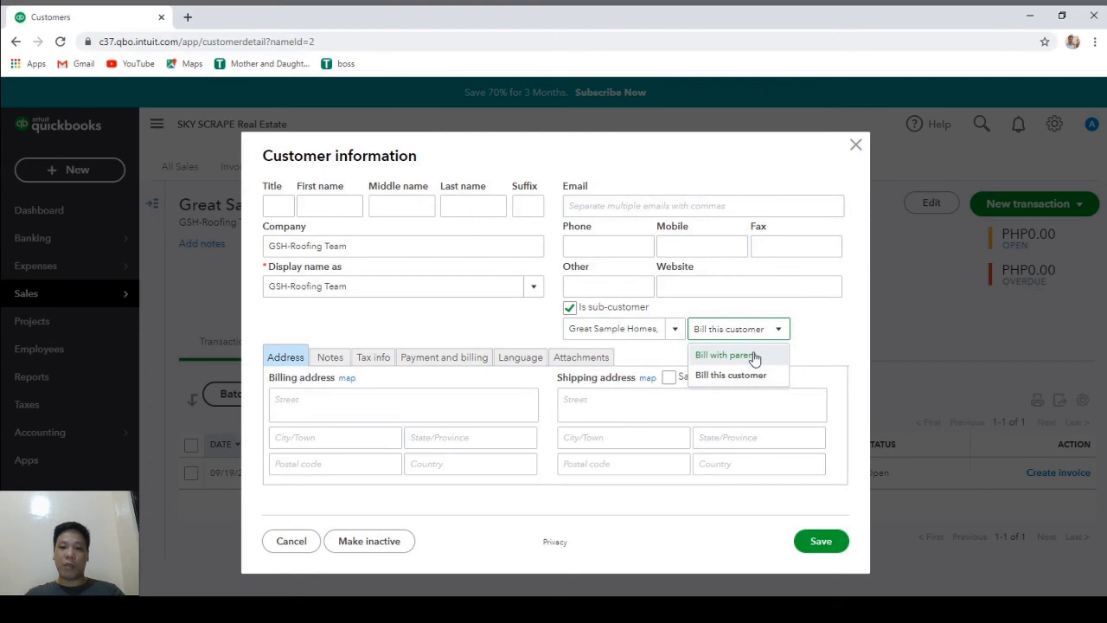
pyautogui.click(755, 355)
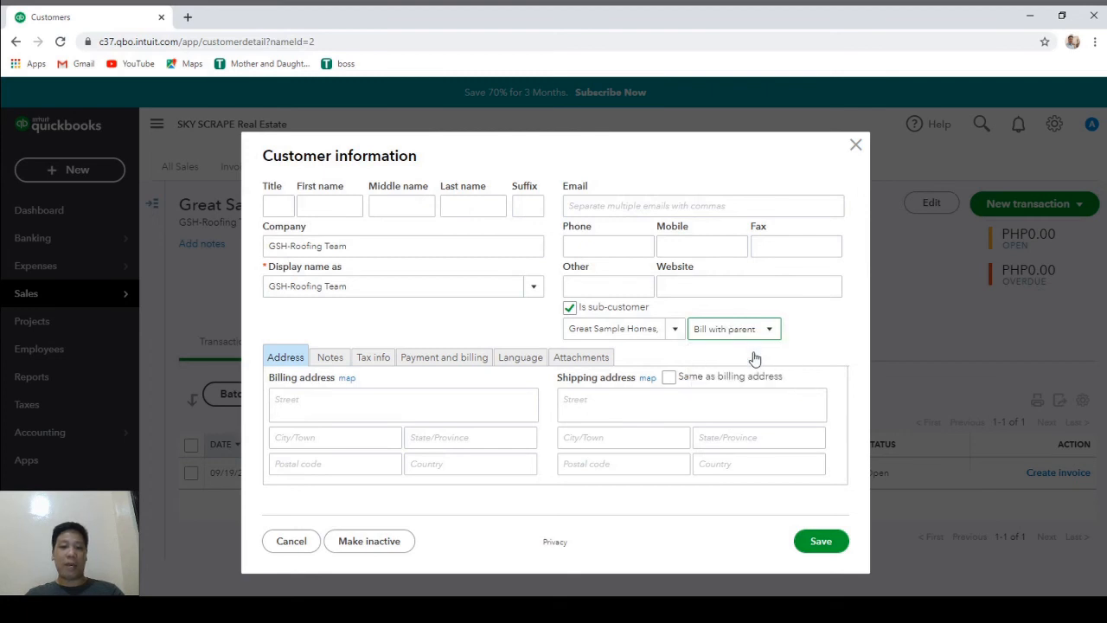
pyautogui.click(823, 541)
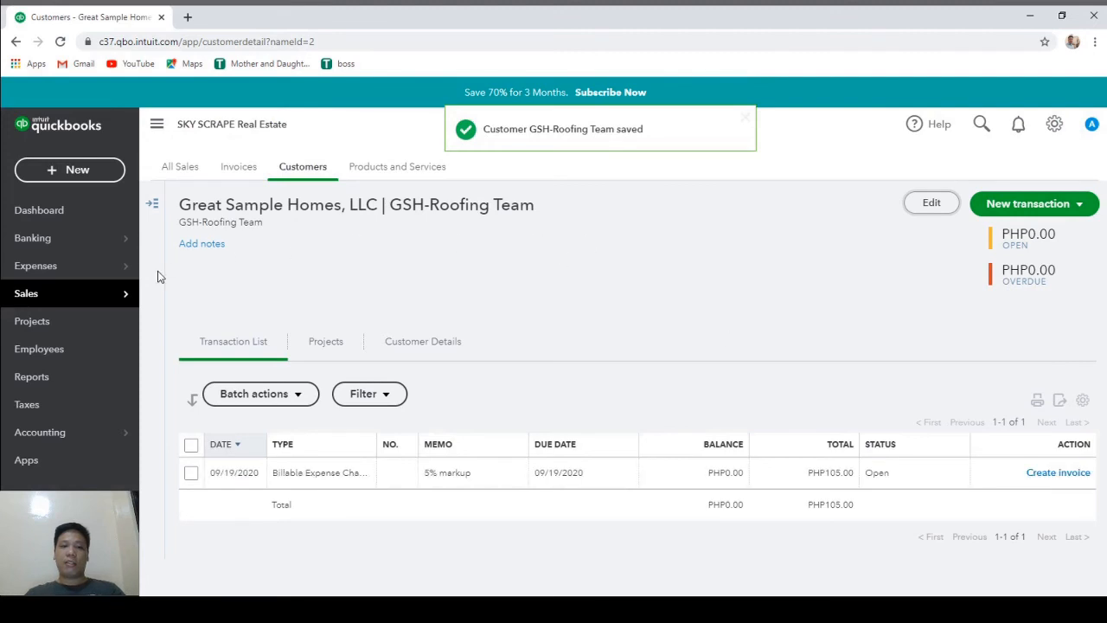
# - Create a new invoice for Great Sample Homes, LLC with the GSH-Roofing Team billable expense added, and save it
pyautogui.moveTo(100, 296)
pyautogui.click(235, 167)
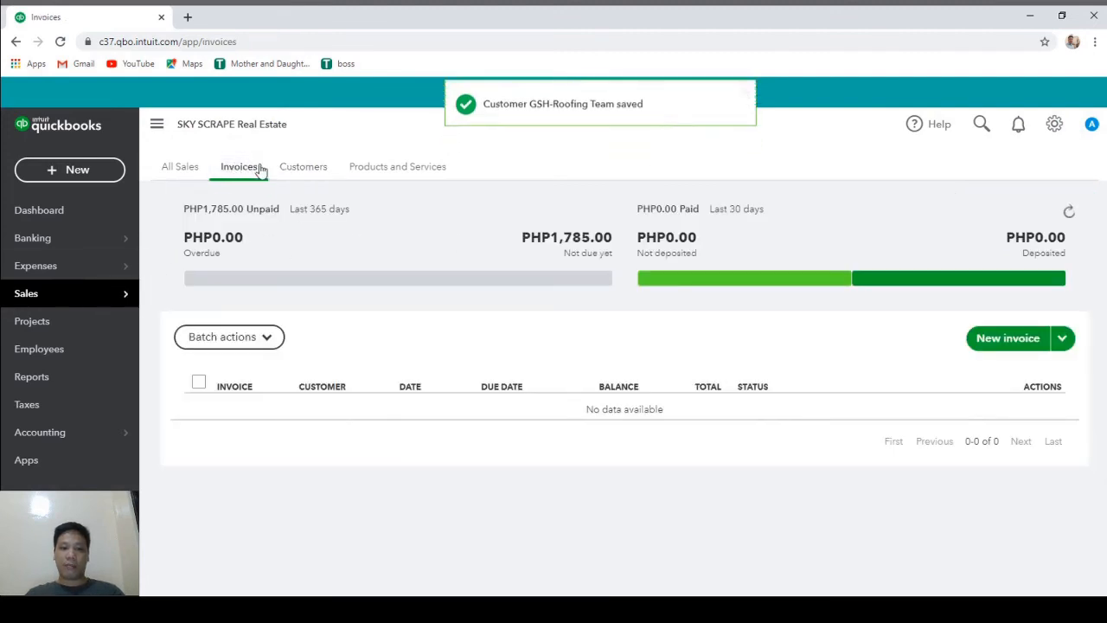
pyautogui.click(995, 341)
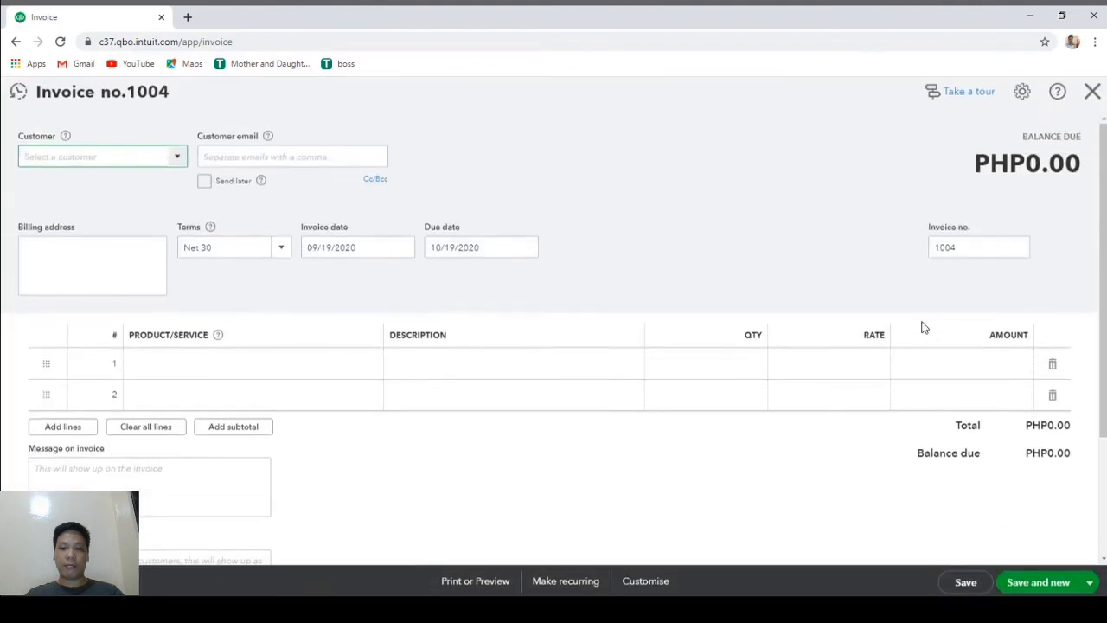
pyautogui.click(178, 164)
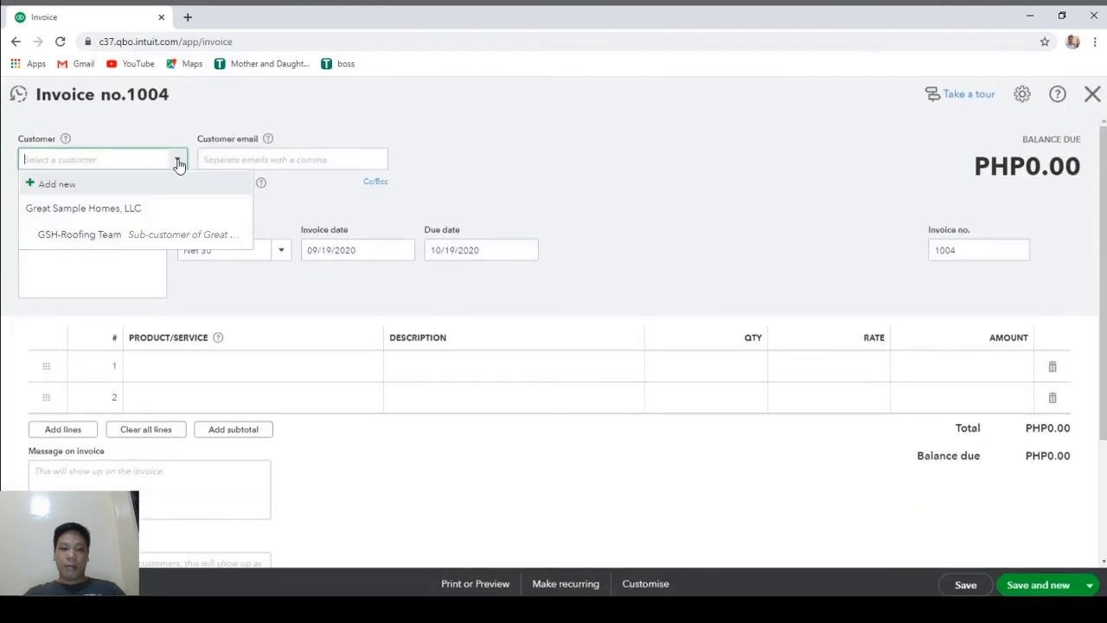
pyautogui.click(145, 216)
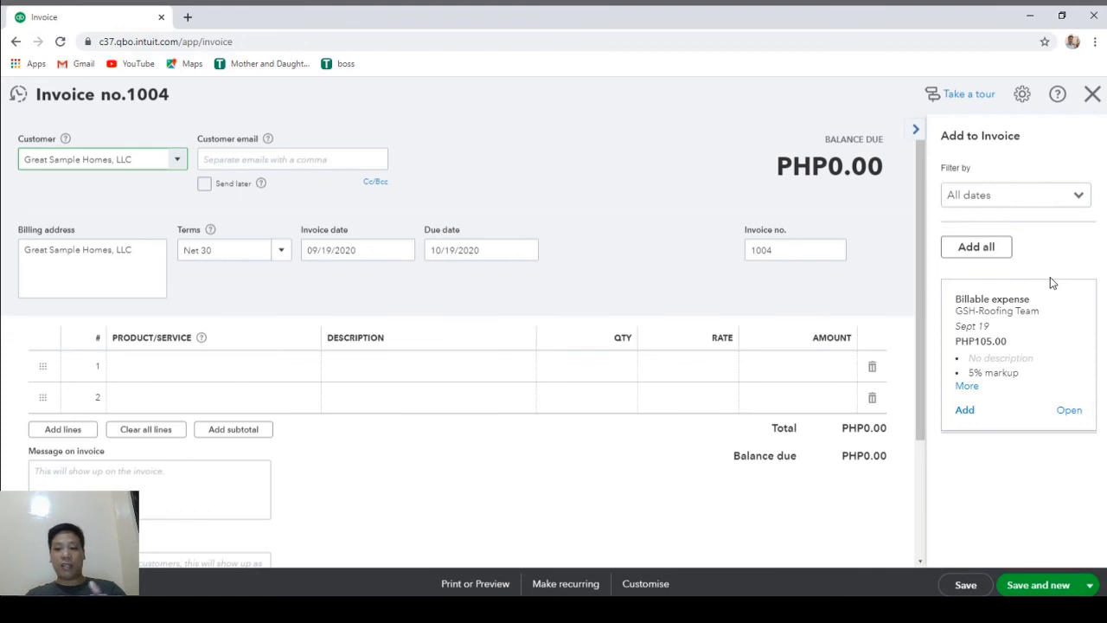
pyautogui.click(965, 411)
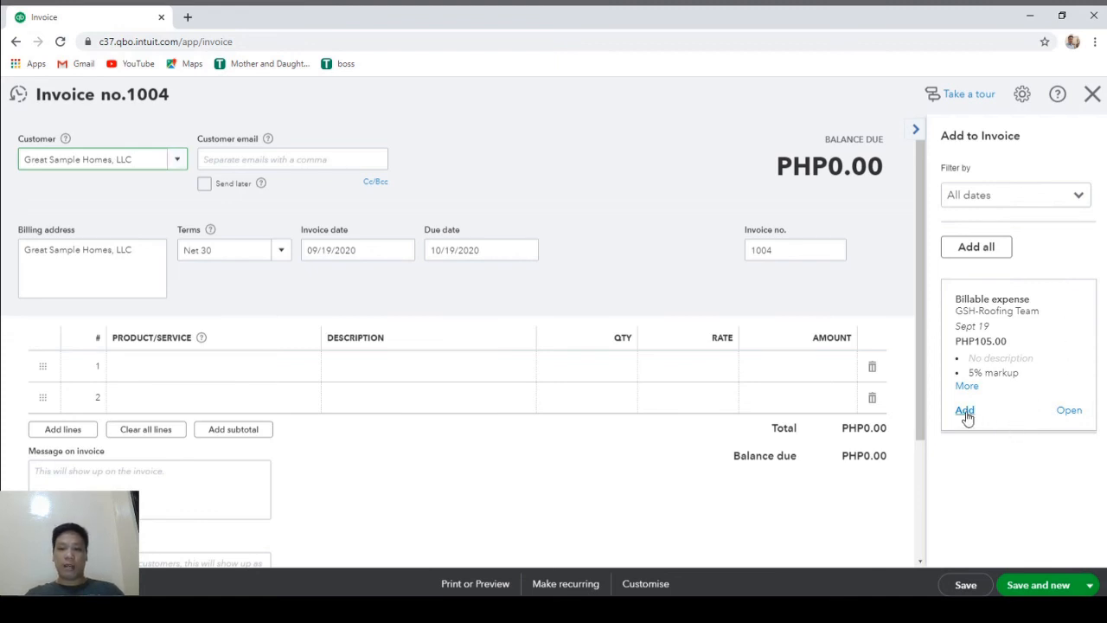
pyautogui.click(965, 585)
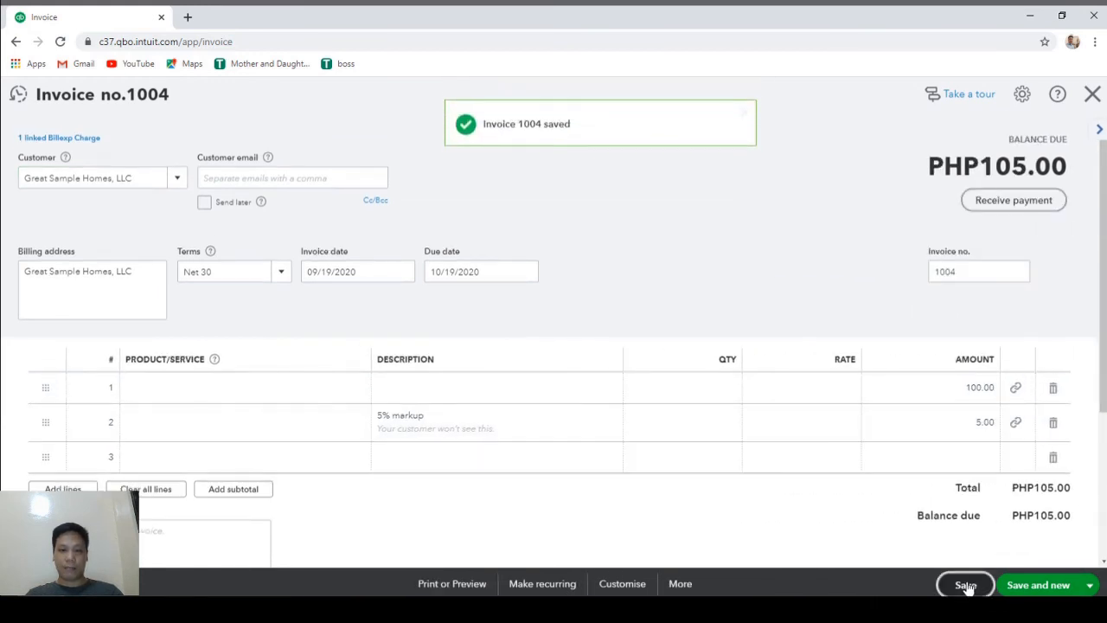